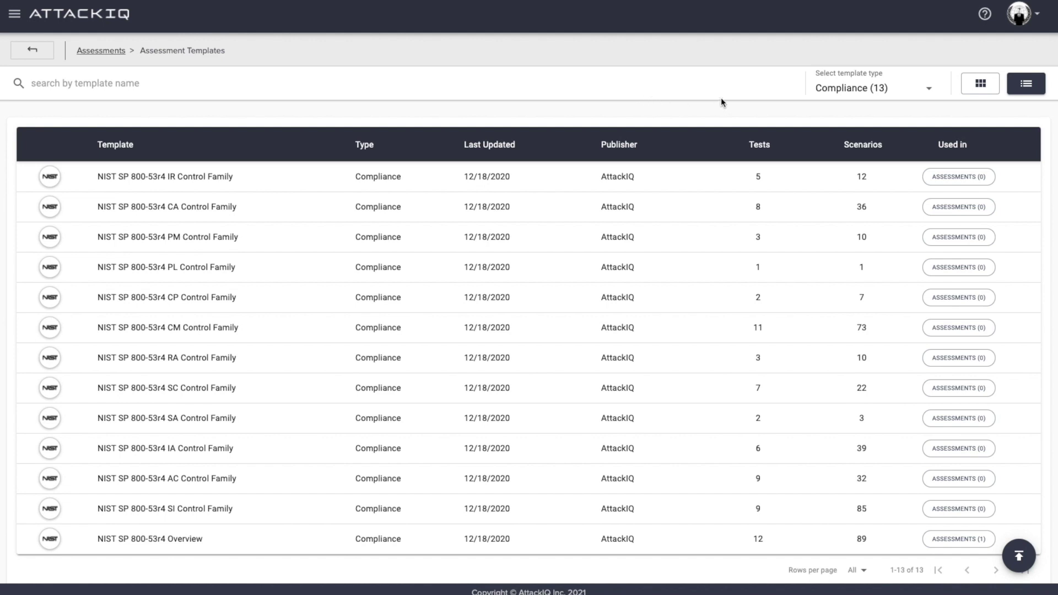
Step: Open the template type dropdown over the 13 Compliance templates and dismiss the stray browser context menu
left_click(835, 95)
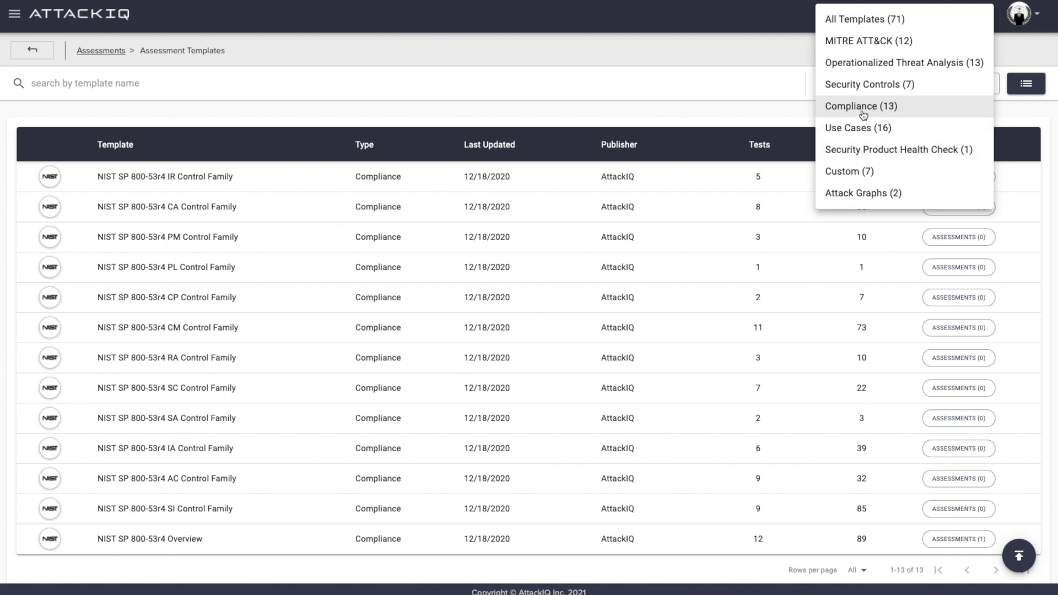
right_click(758, 112)
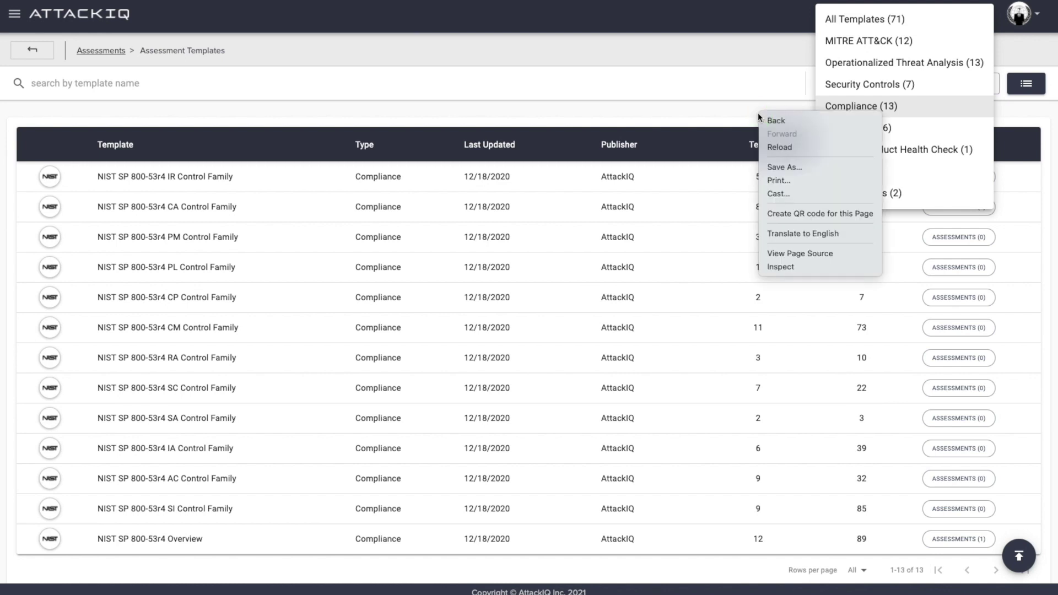
left_click(730, 117)
Step: Close the template type list and open the NIST SP 800-53r4 IR Control Family template's details
left_click(550, 121)
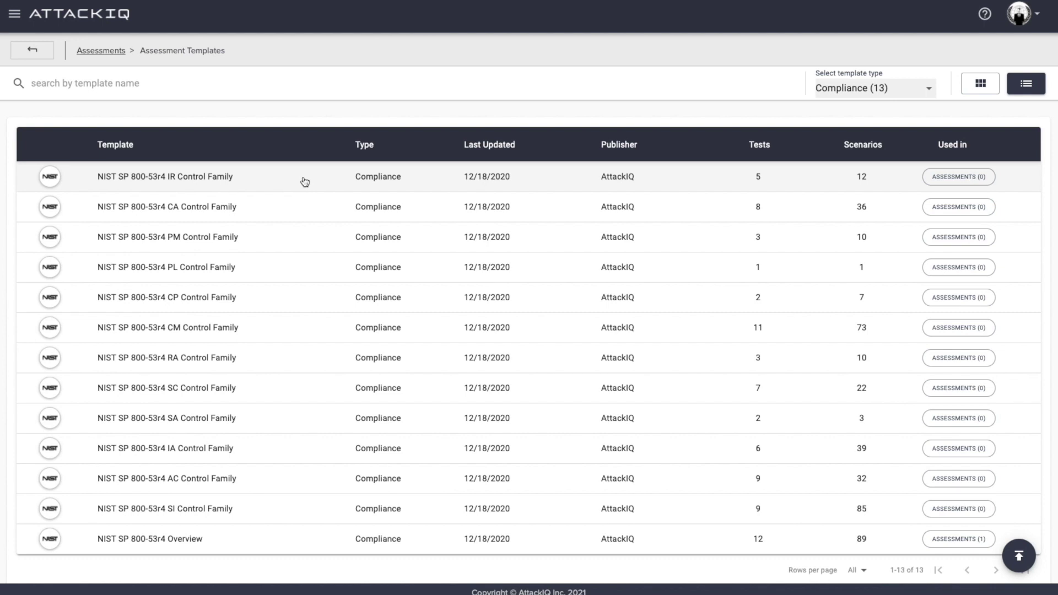
left_click(282, 182)
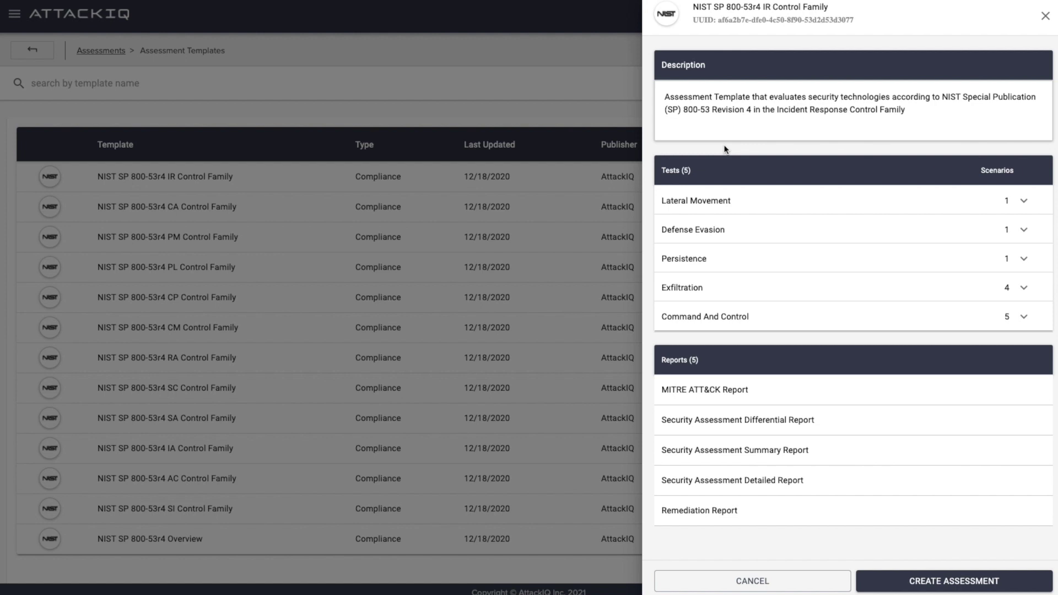
Step: Expand the Lateral Movement test and the Exfiltration test's four scenarios (ICMP, HTTP, DNS A Record)
left_click(713, 199)
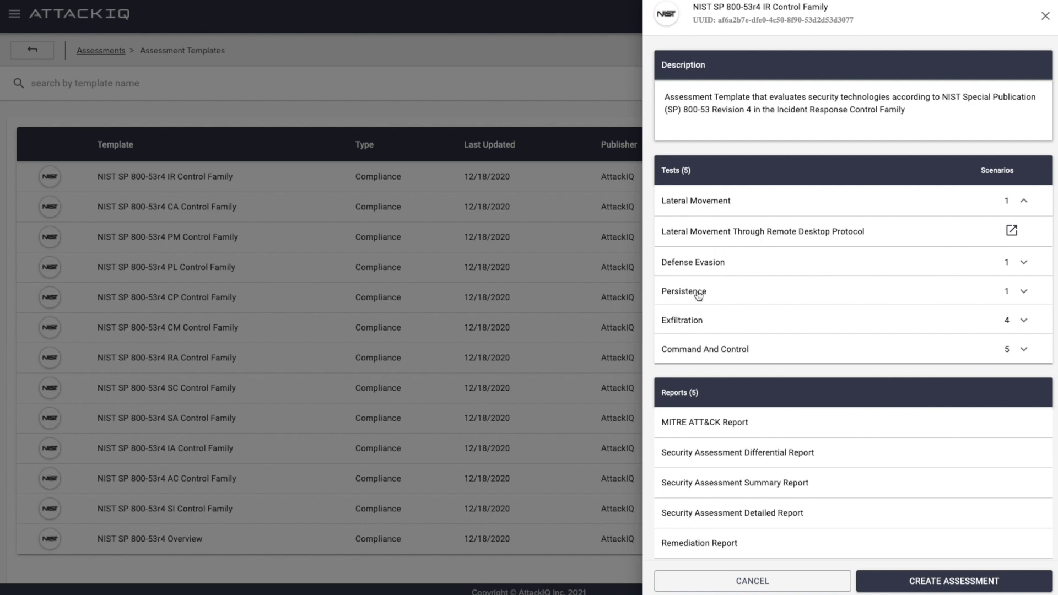
left_click(687, 320)
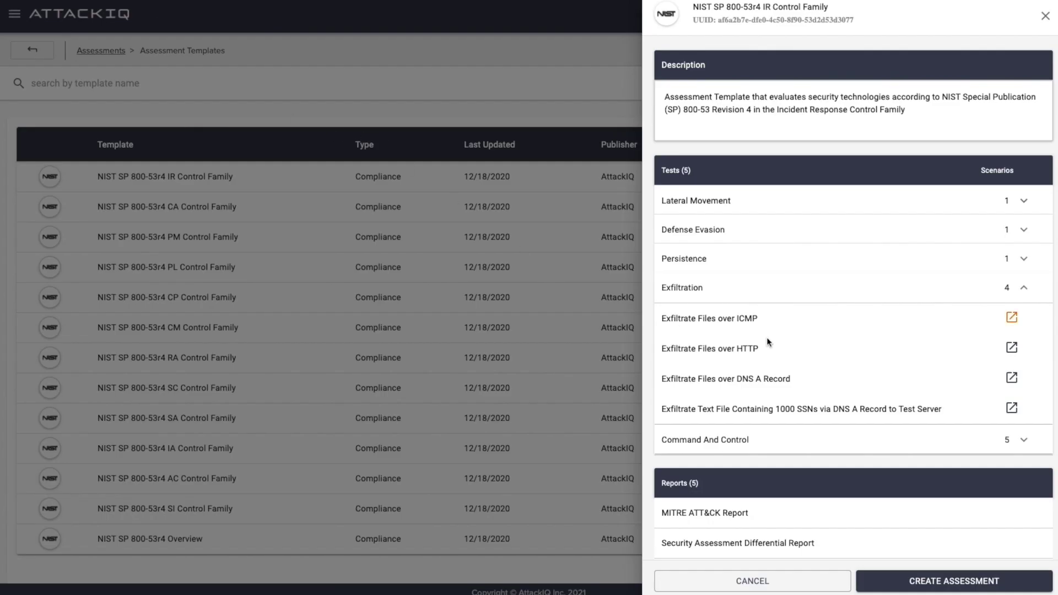
Step: Collapse the Exfiltration scenarios and close the IR Control Family template details
left_click(739, 292)
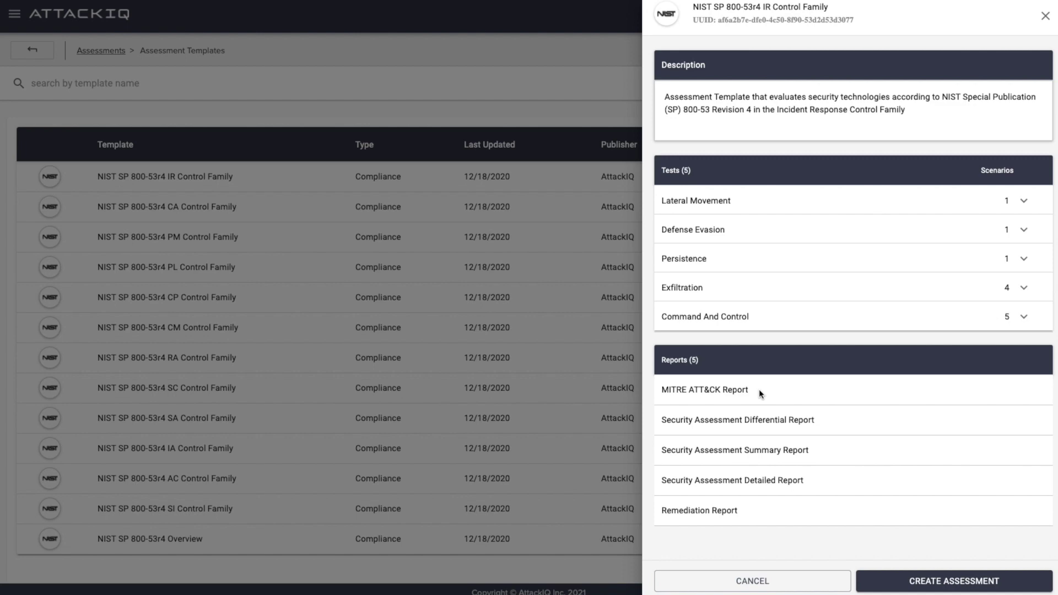
left_click(953, 581)
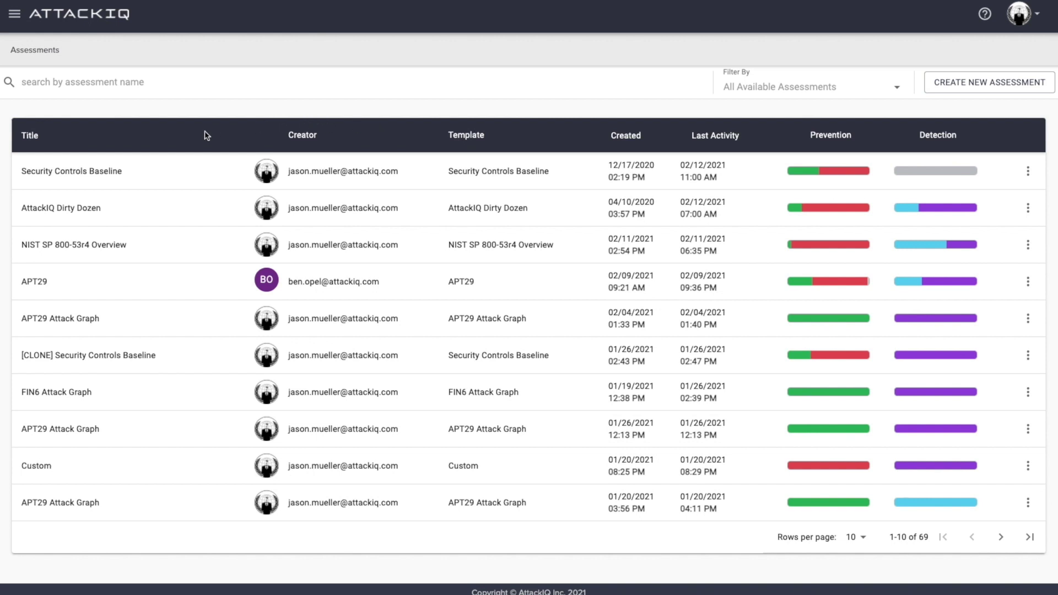
Step: Open the NIST SP 800-53r4 Overview setup and its deployed-assets list (7 of 16)
left_click(172, 245)
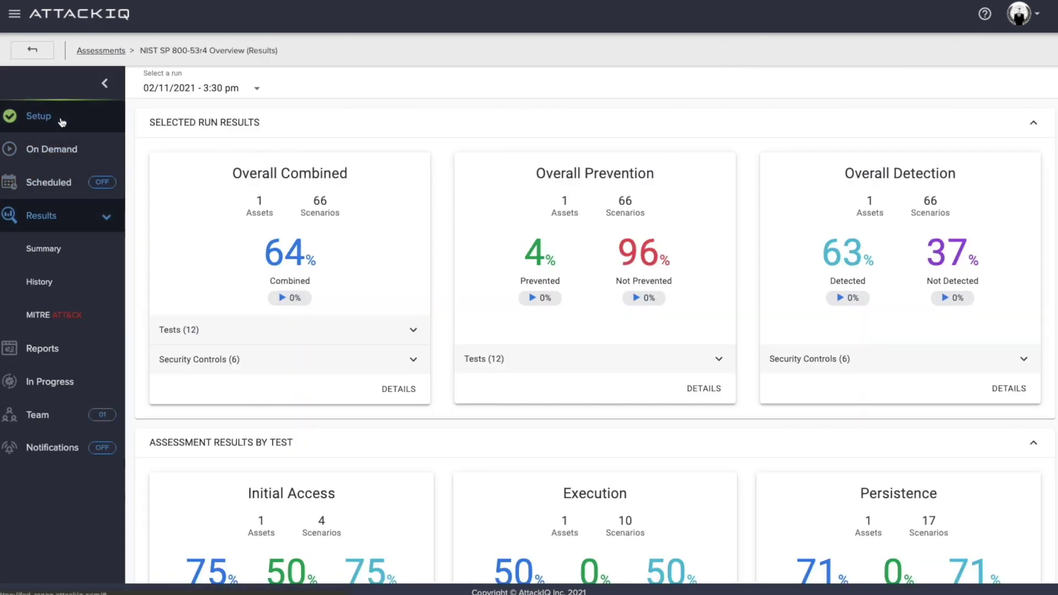
left_click(62, 122)
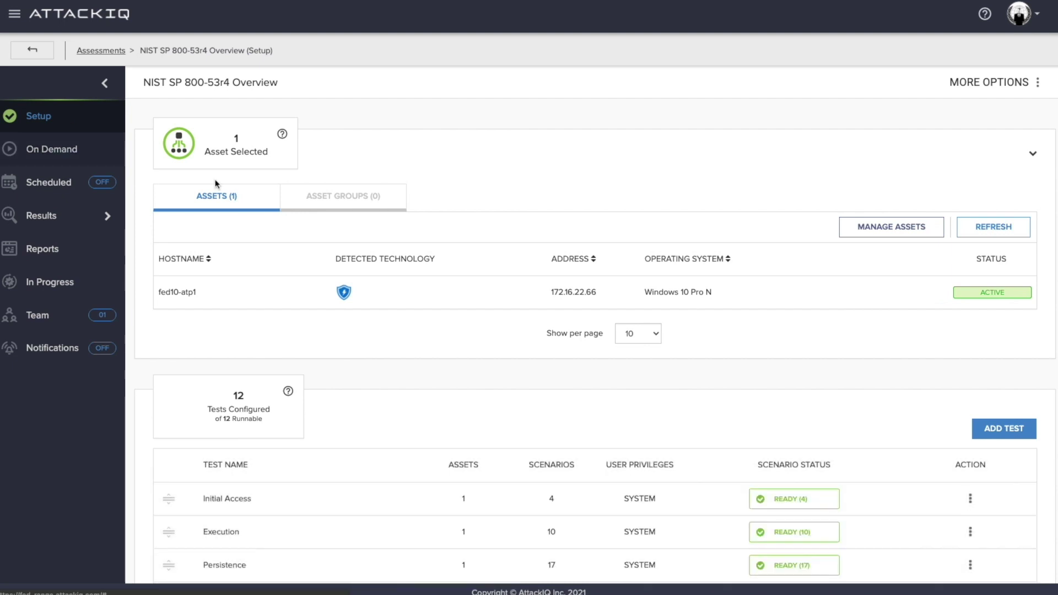
left_click(867, 229)
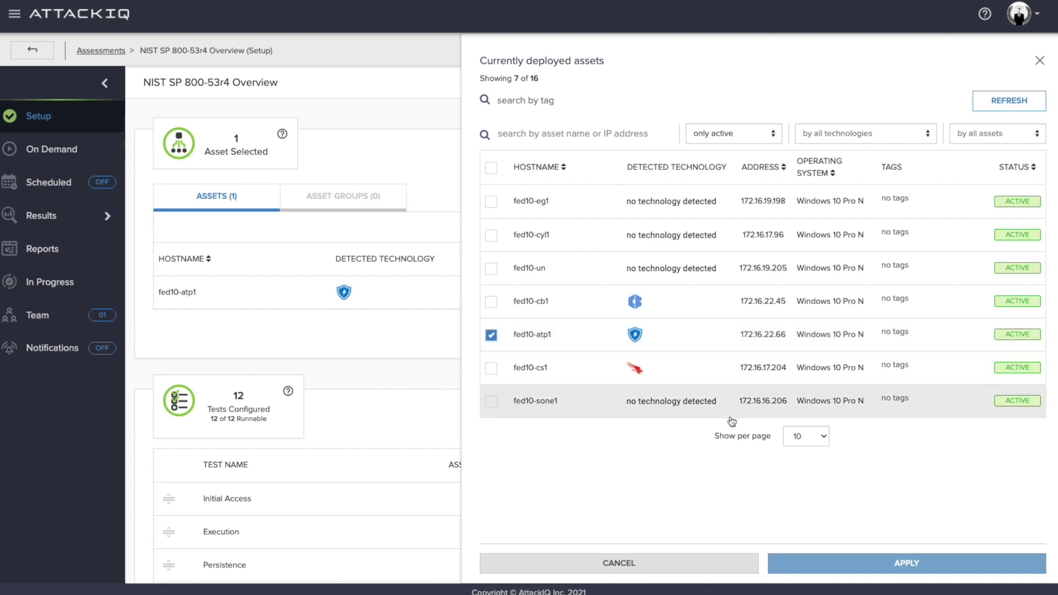
mouse_move(635, 303)
left_click(617, 562)
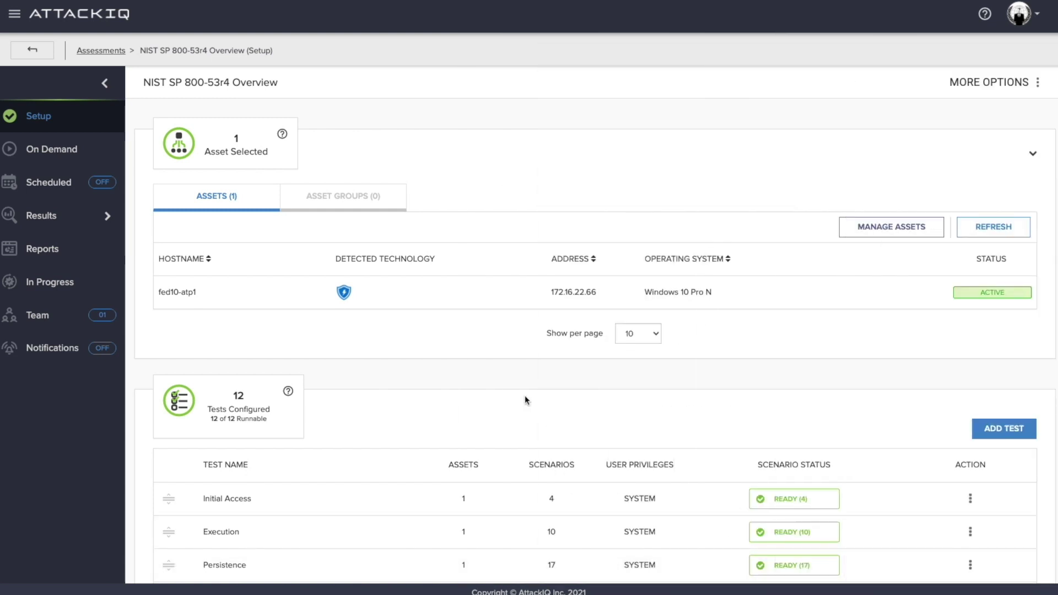
scroll(524, 398, "down", 3)
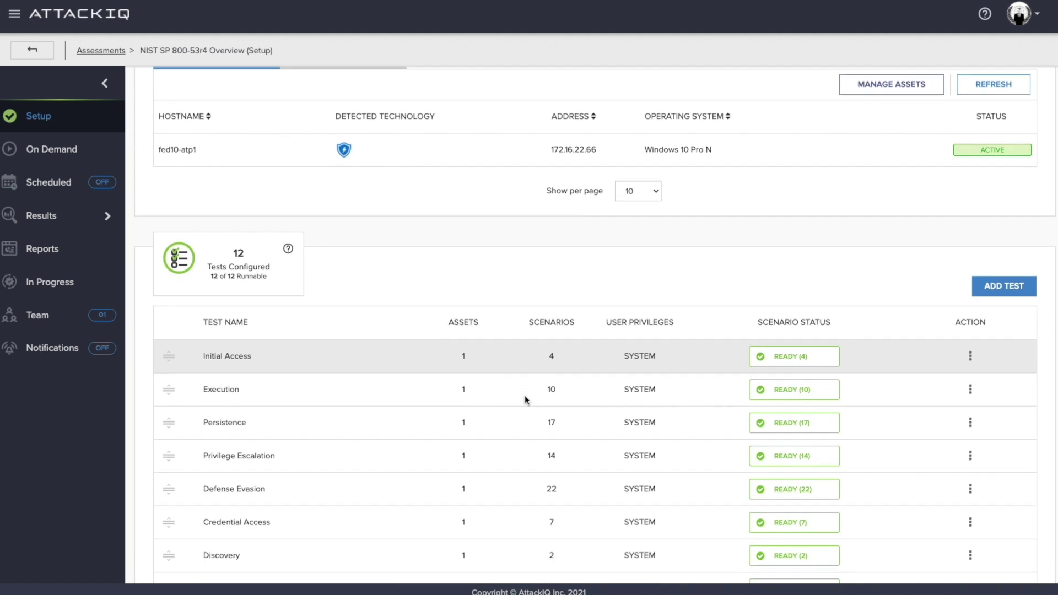
scroll(525, 399, "down", 3)
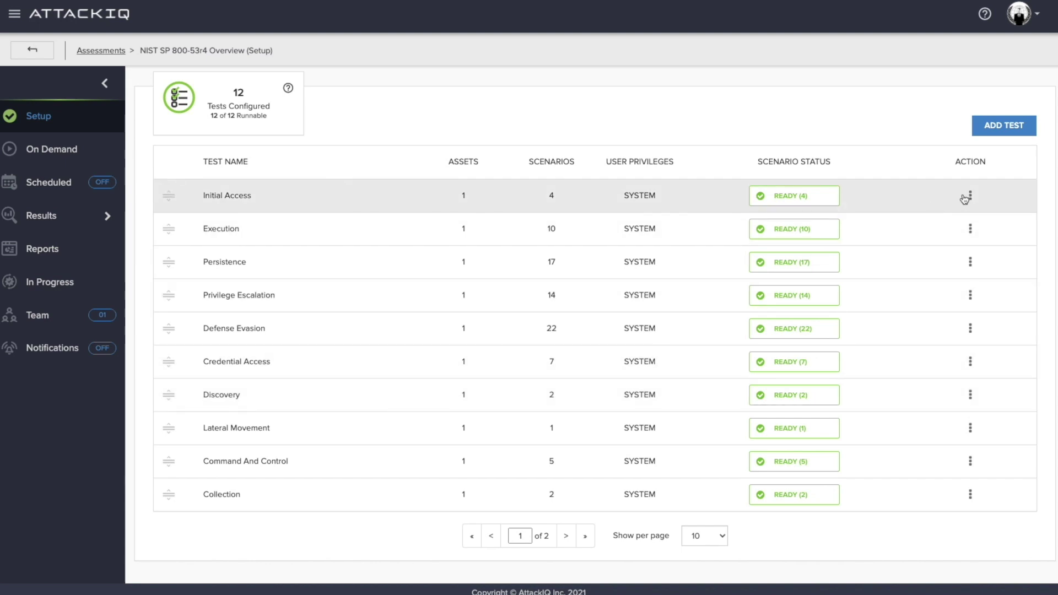
left_click(970, 196)
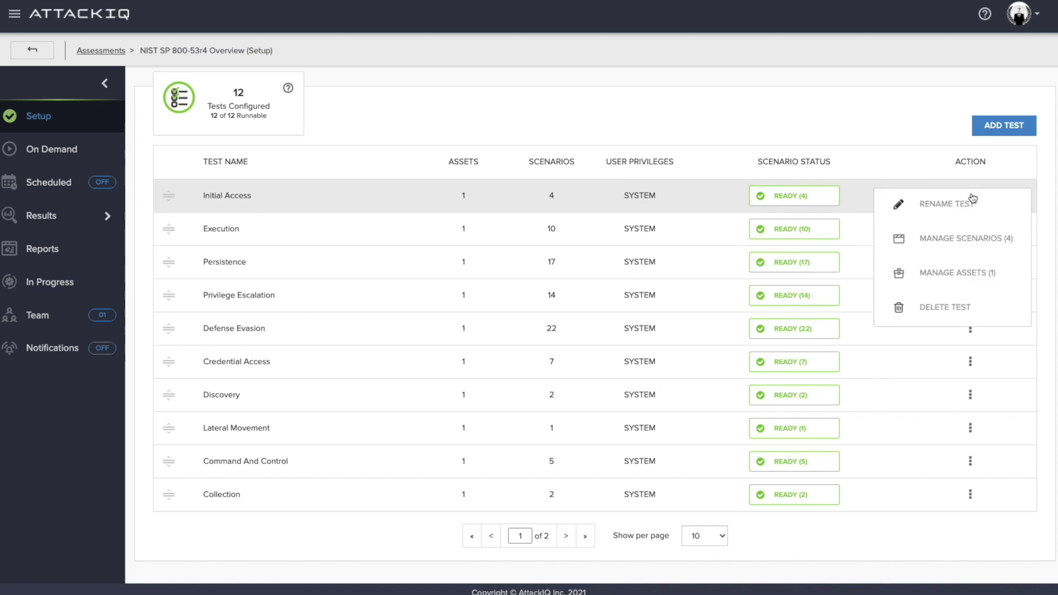
left_click(948, 240)
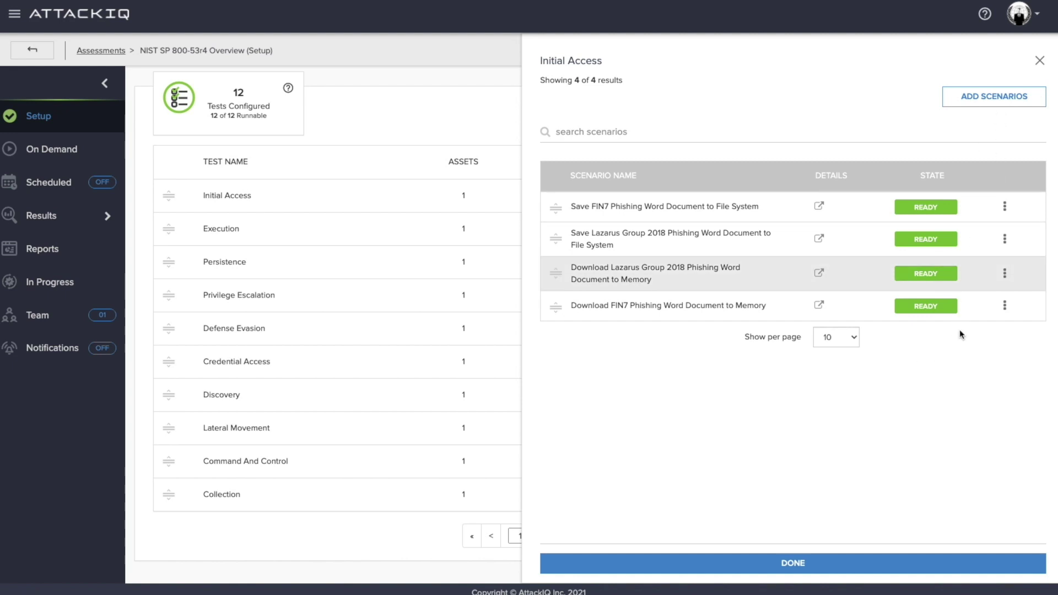
left_click(784, 562)
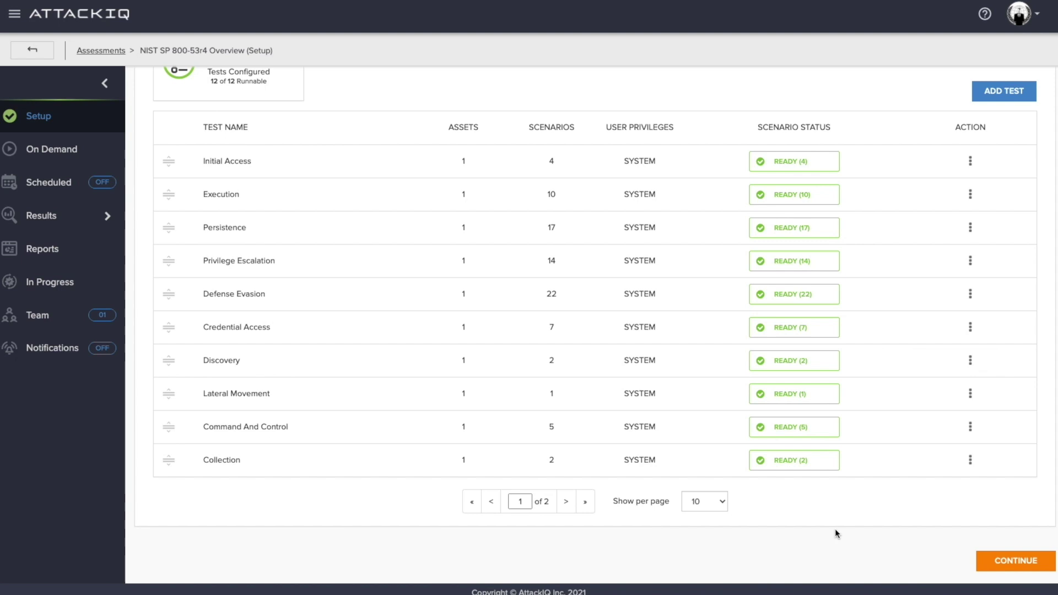
Step: Continue to the On Demand page and cancel the Run Now alert without starting a run
left_click(1002, 559)
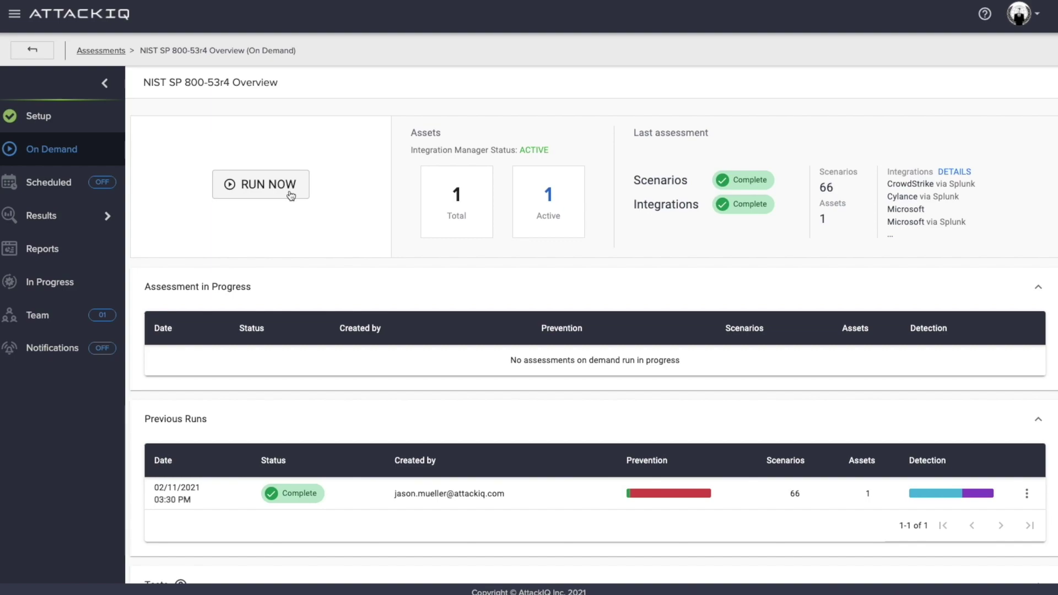
left_click(290, 194)
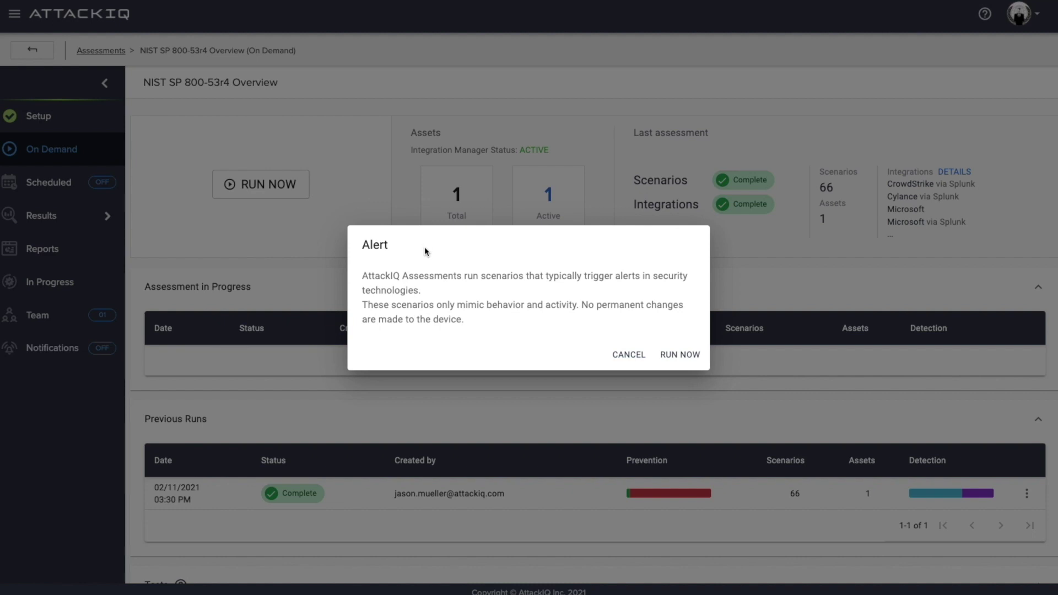
left_click(629, 355)
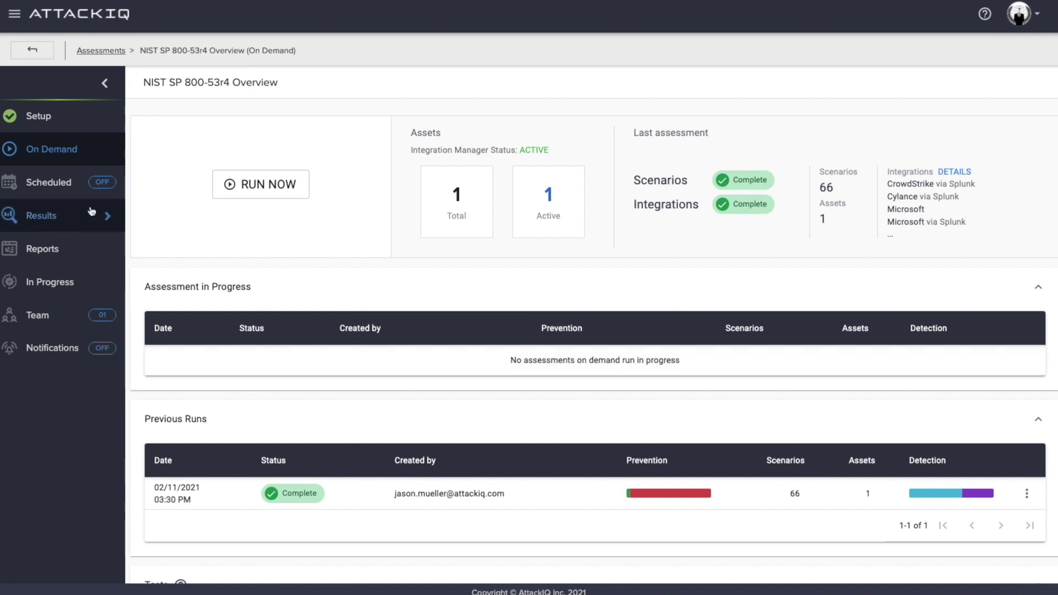
Step: Review the unscheduled assessment's Repeats options, keeping Daily, and cancel the schedule without saving
left_click(58, 185)
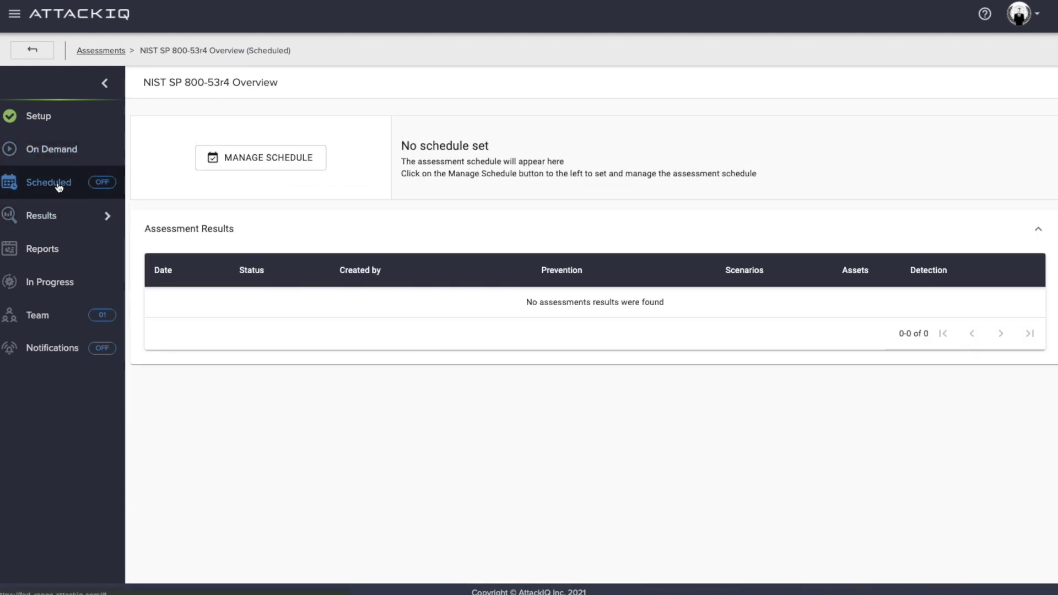
left_click(257, 156)
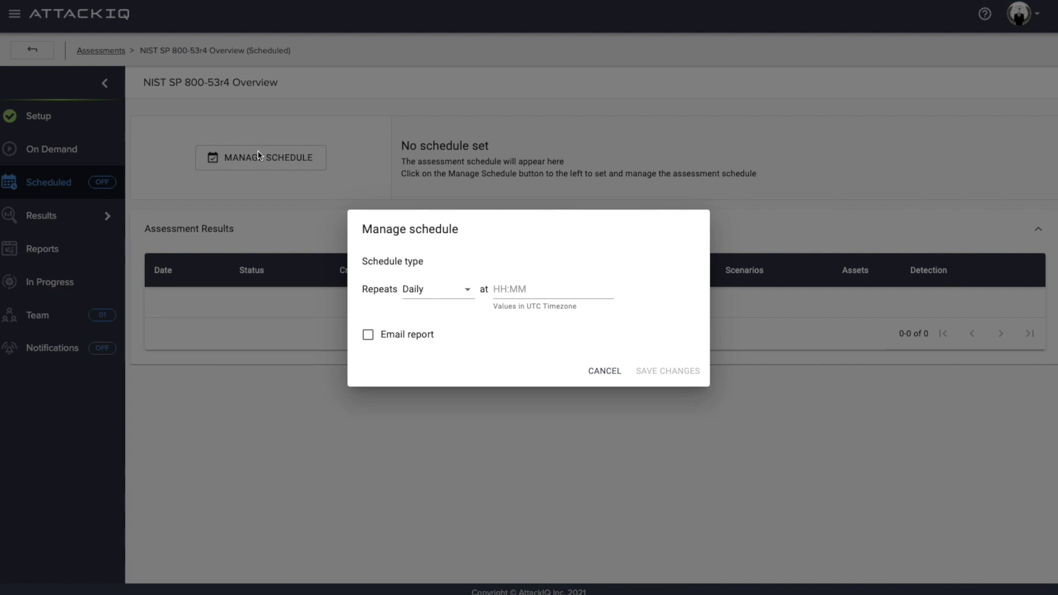
left_click(468, 292)
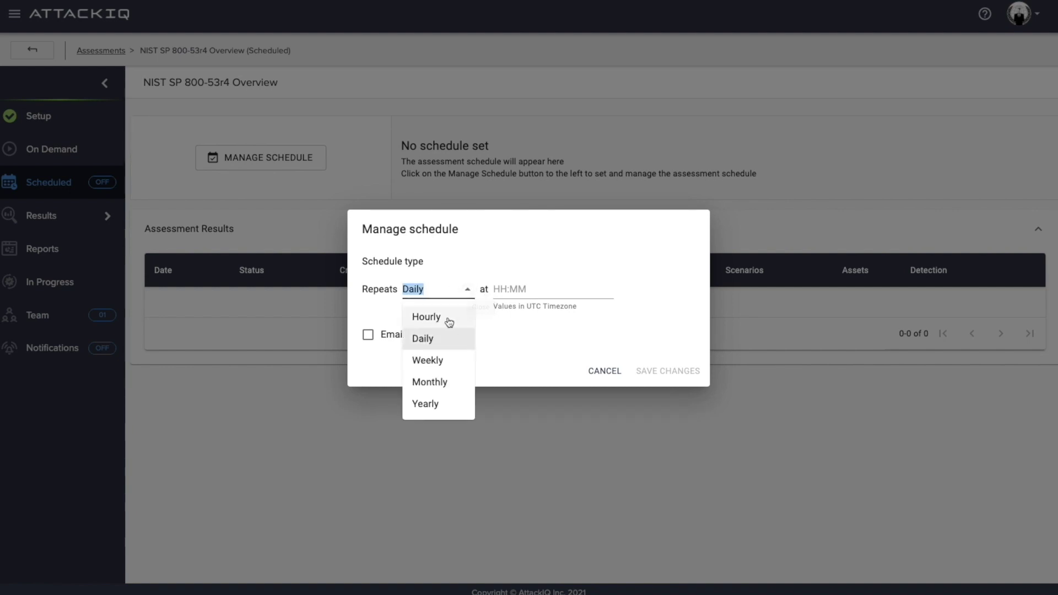
left_click(520, 363)
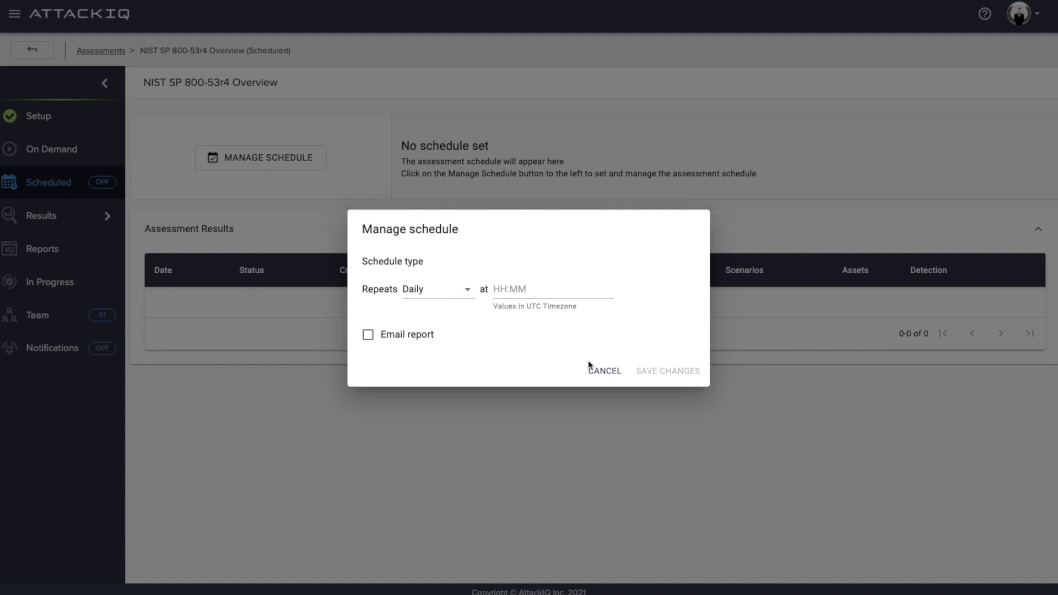
left_click(604, 371)
Step: Expand the Overall Combined breakdown and reach the Initial Access, Execution and Persistence result cards
left_click(40, 218)
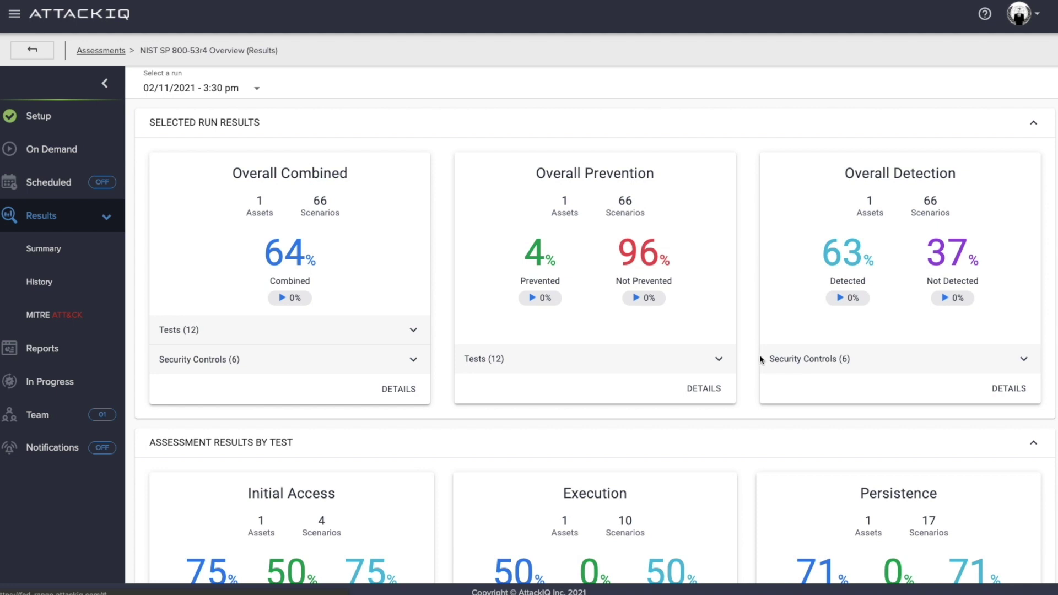
left_click(389, 337)
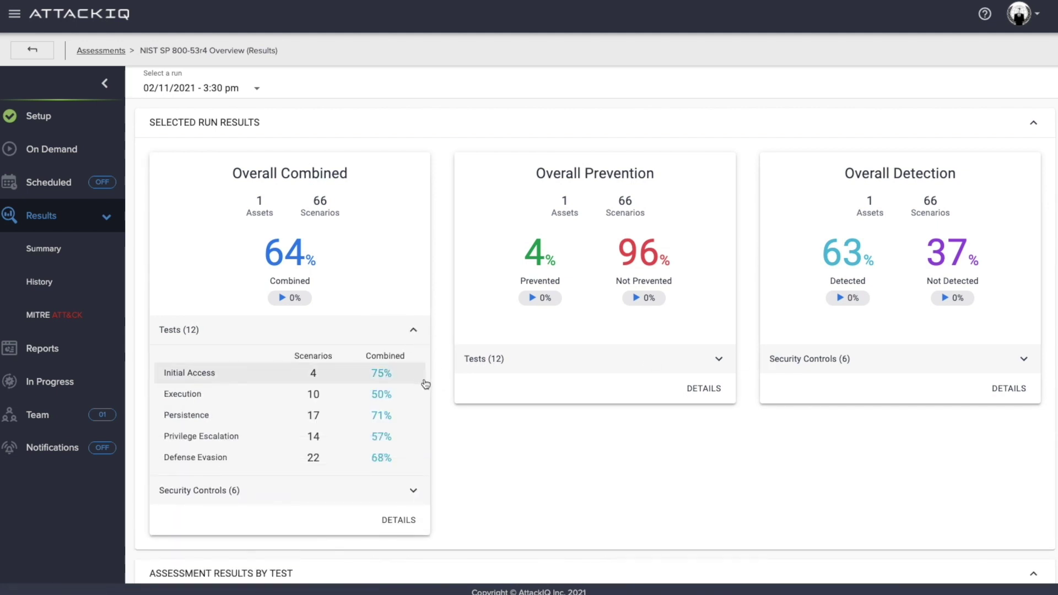
scroll(448, 384, "down", 5)
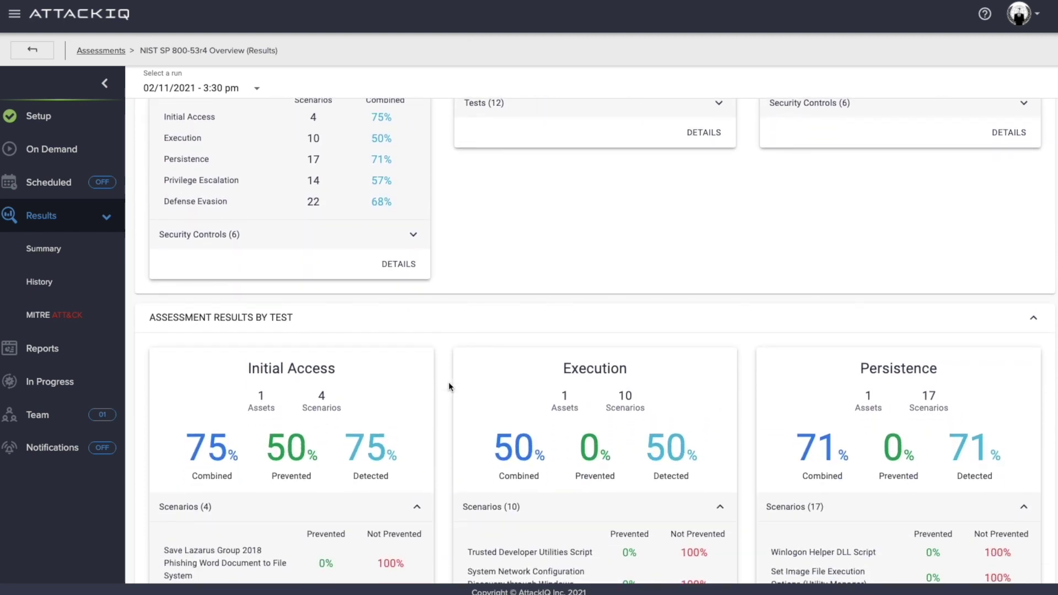
scroll(449, 384, "down", 1)
scroll(449, 384, "down", 1)
scroll(449, 387, "down", 1)
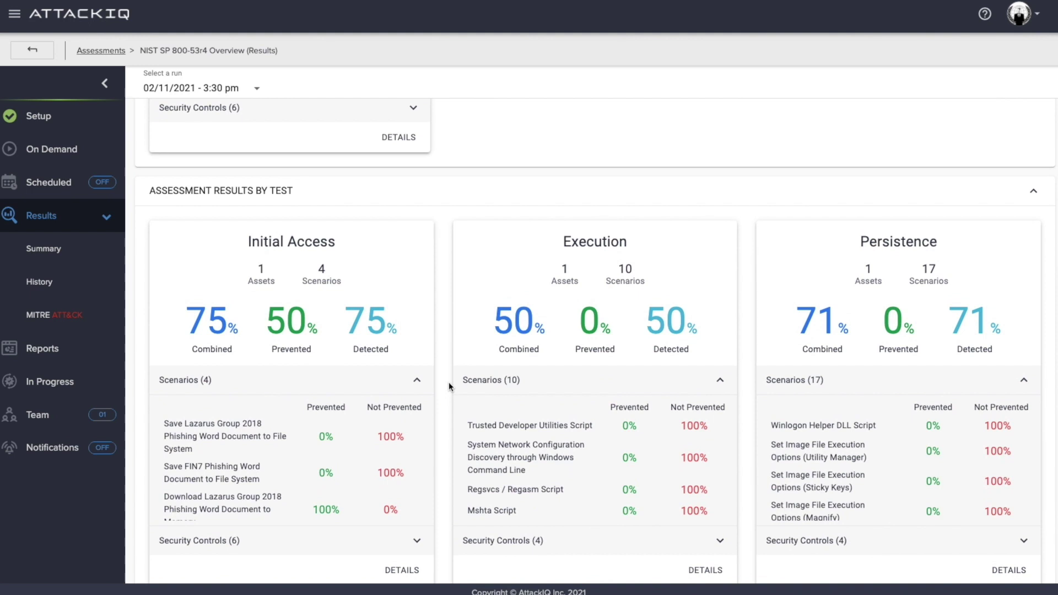
scroll(448, 384, "down", 1)
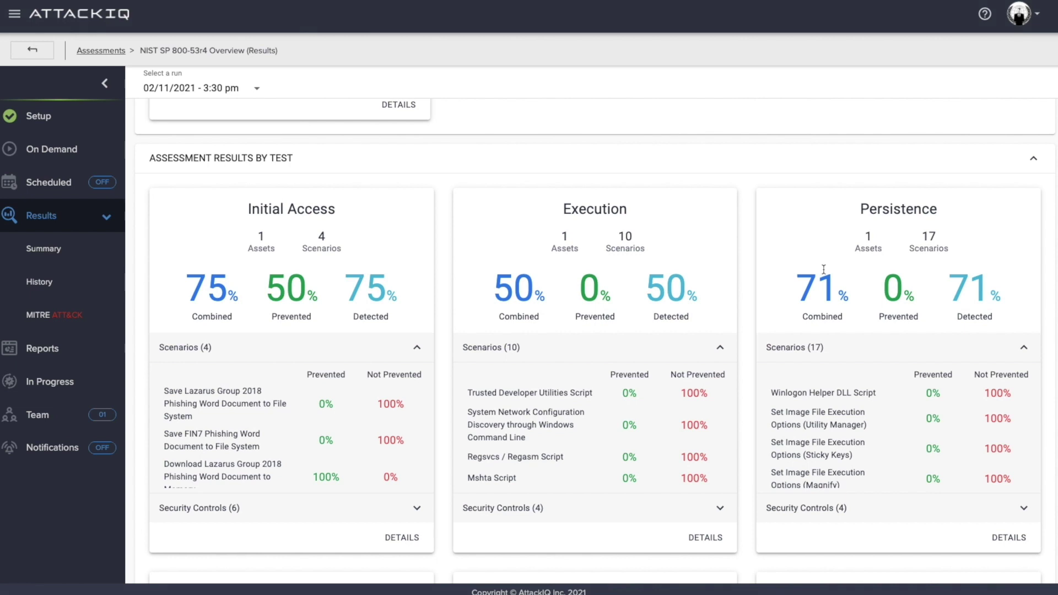
scroll(625, 380, "down", 2)
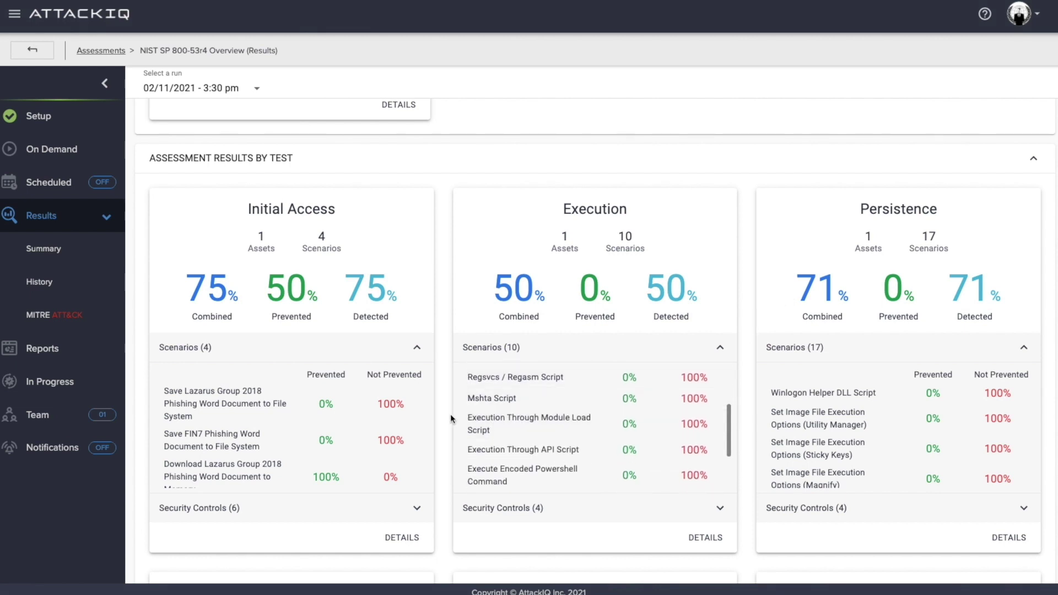
scroll(448, 418, "down", 1)
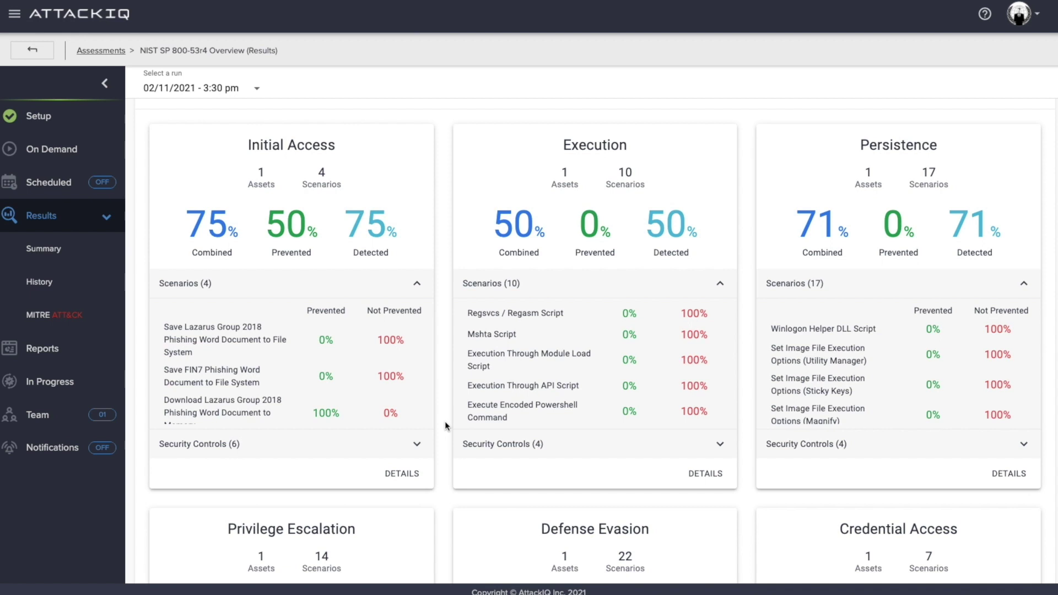
Step: Open the File Deletion Script result from the Summary table and show its activity details
left_click(80, 255)
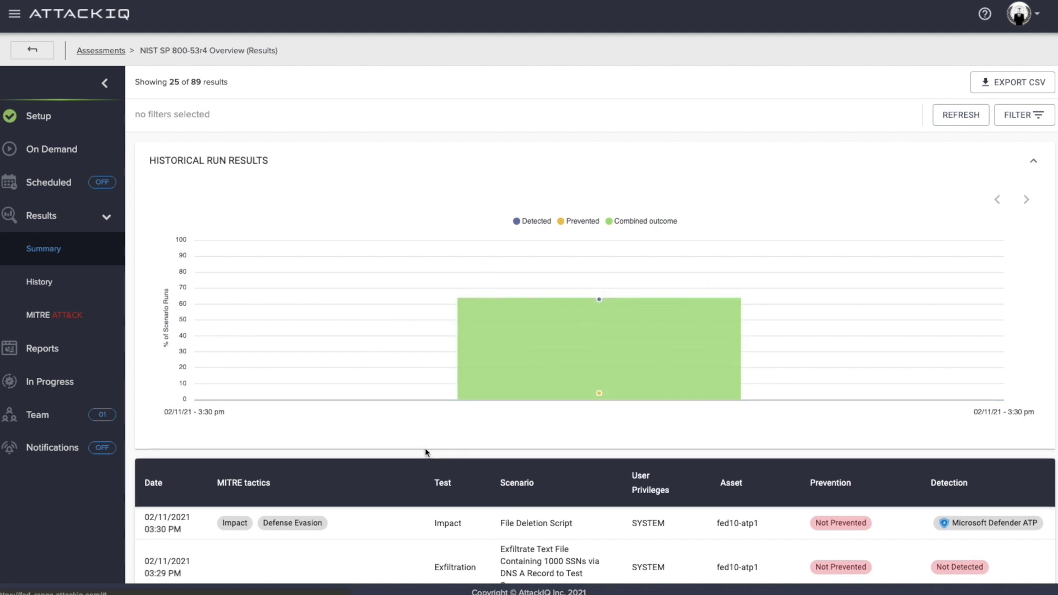
scroll(425, 447, "down", 4)
scroll(427, 453, "down", 1)
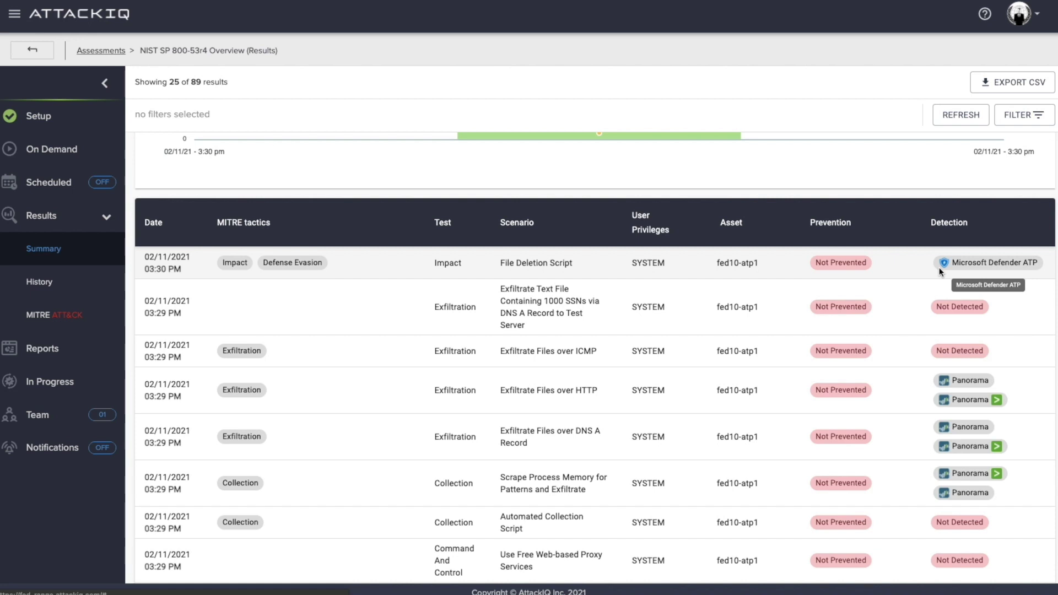
left_click(667, 267)
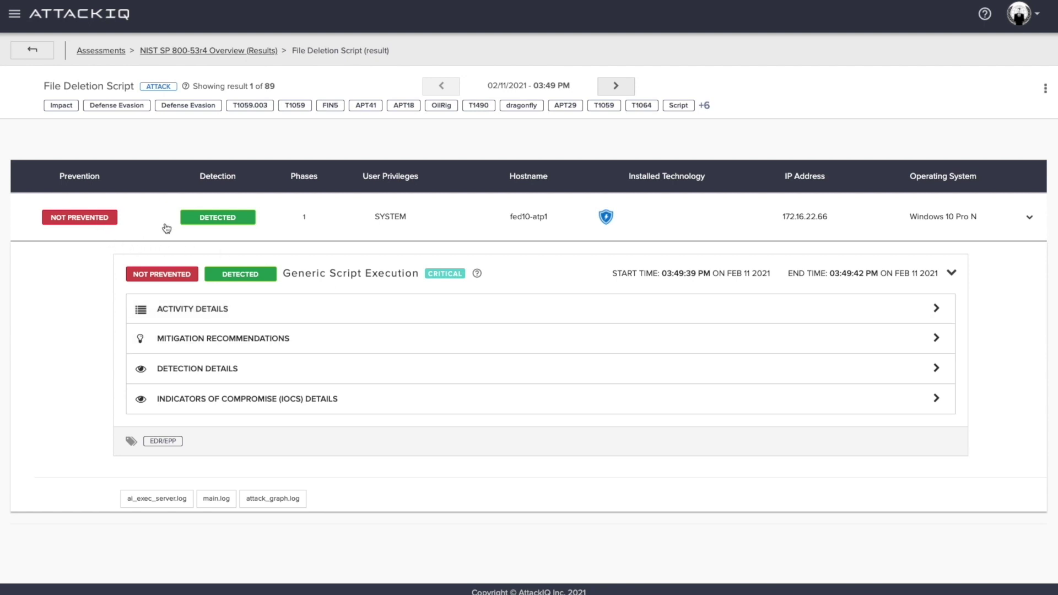
left_click(200, 314)
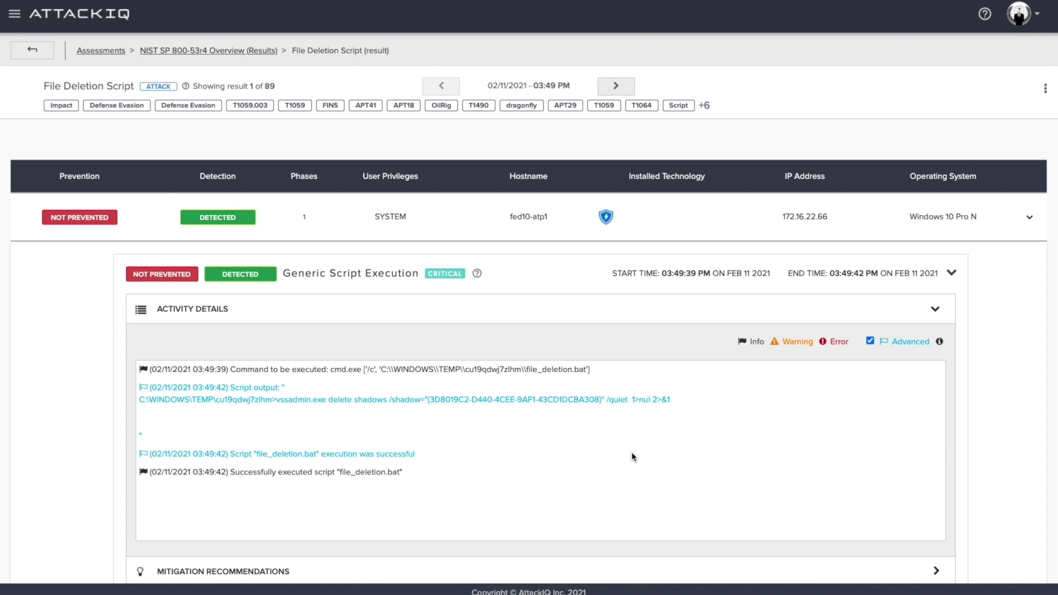
Step: Expand Mitigation Recommendations and the Microsoft Defender ATP detections, with more info on the first event
scroll(619, 455, "down", 2)
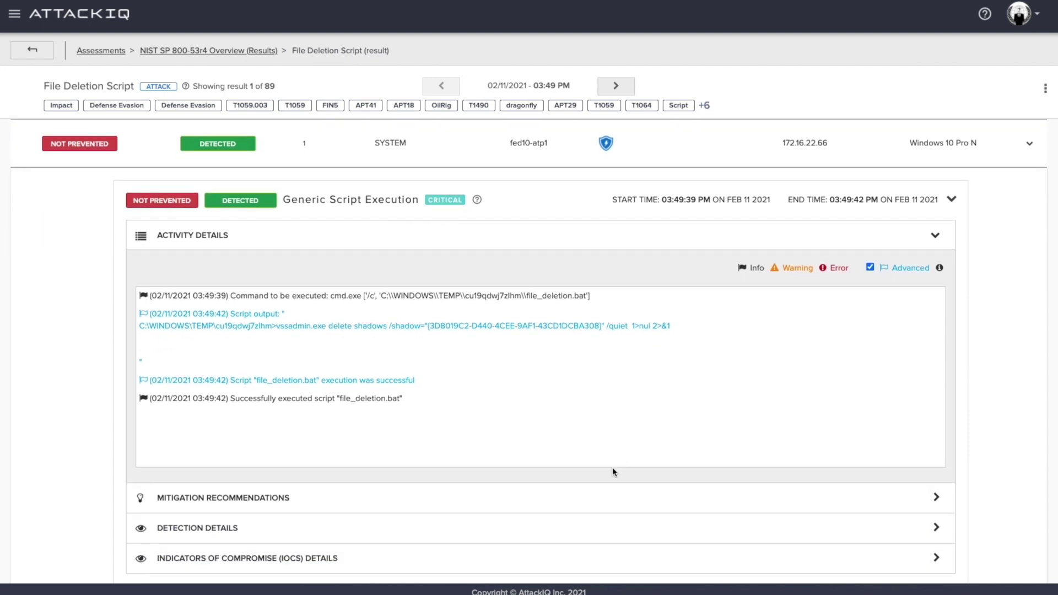
left_click(590, 499)
scroll(589, 457, "down", 4)
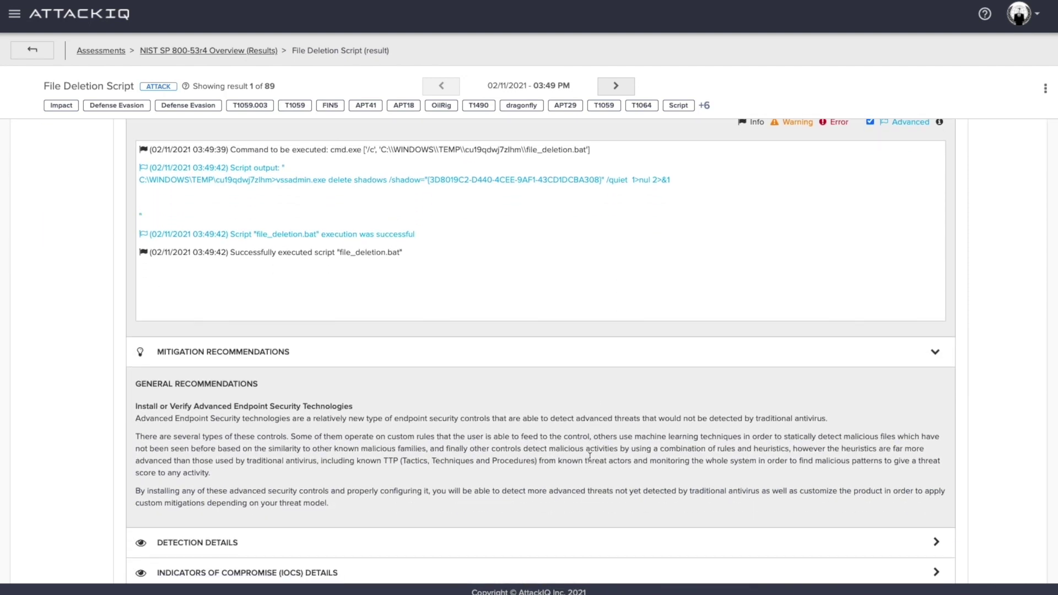
left_click(482, 480)
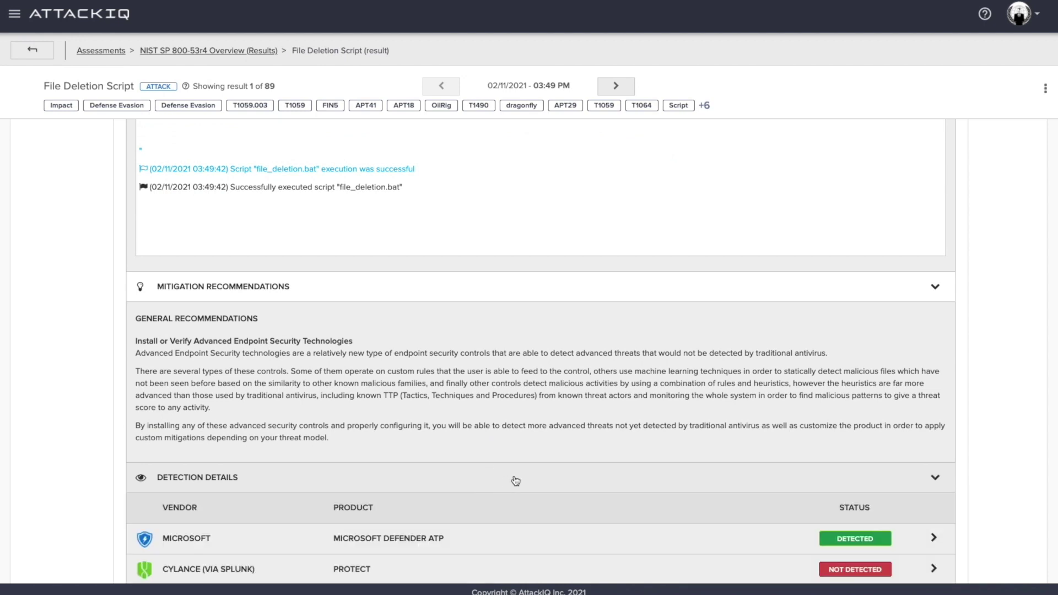
scroll(515, 480, "down", 3)
left_click(521, 379)
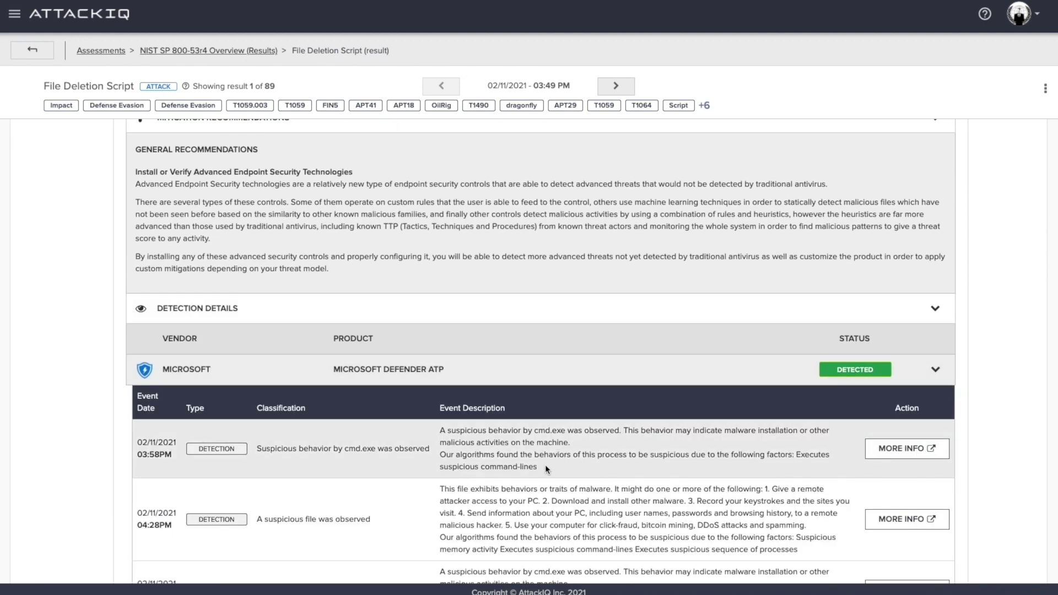
scroll(551, 474, "down", 1)
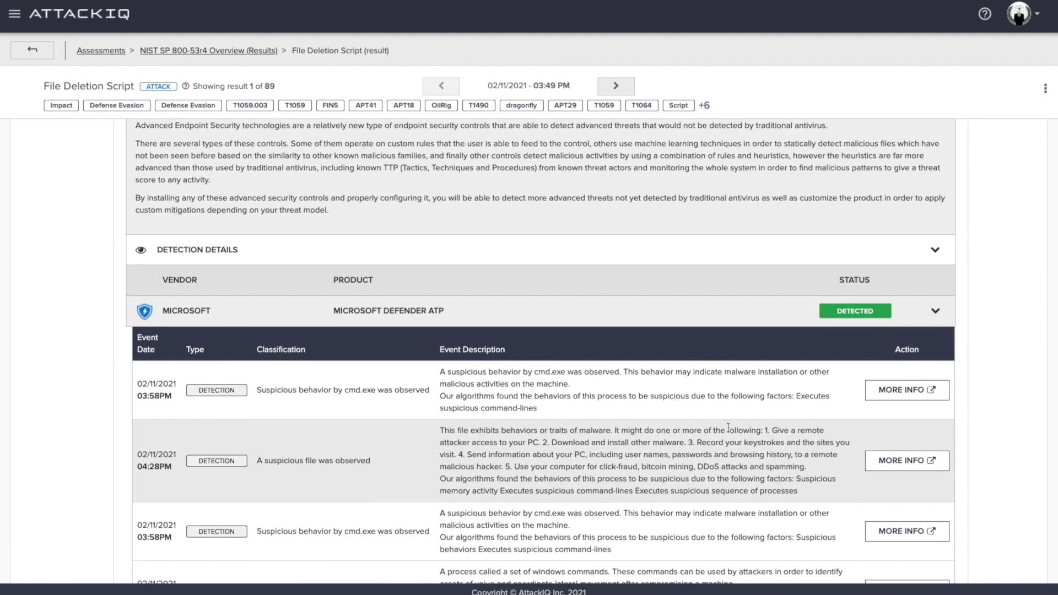
left_click(901, 391)
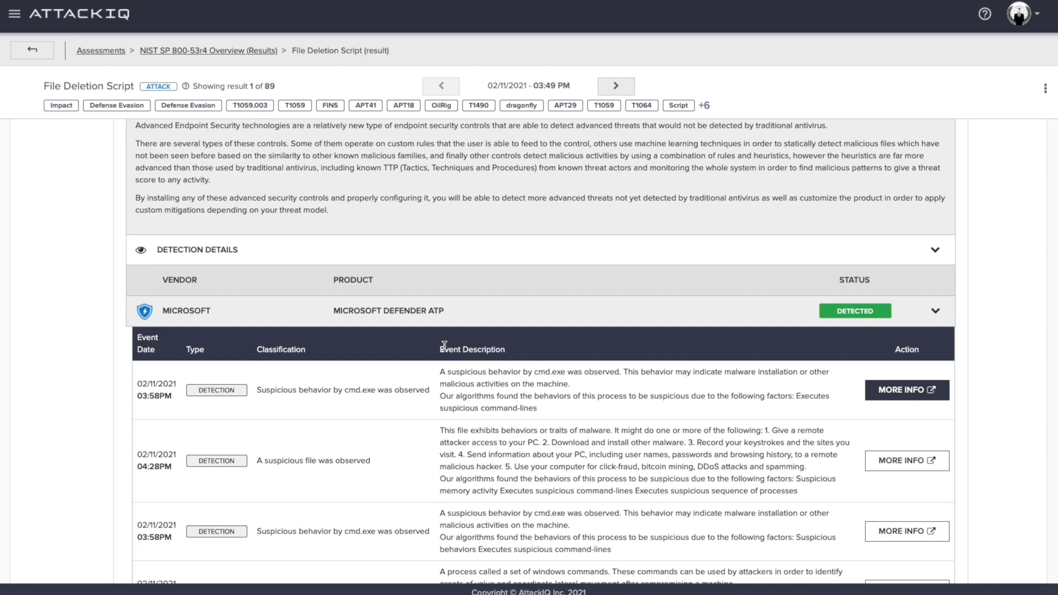
Step: Expand IOCs Details and the STIX objects for file_deletion.bat, its TEMP directory and cmd.exe
scroll(444, 347, "down", 4)
scroll(444, 346, "down", 2)
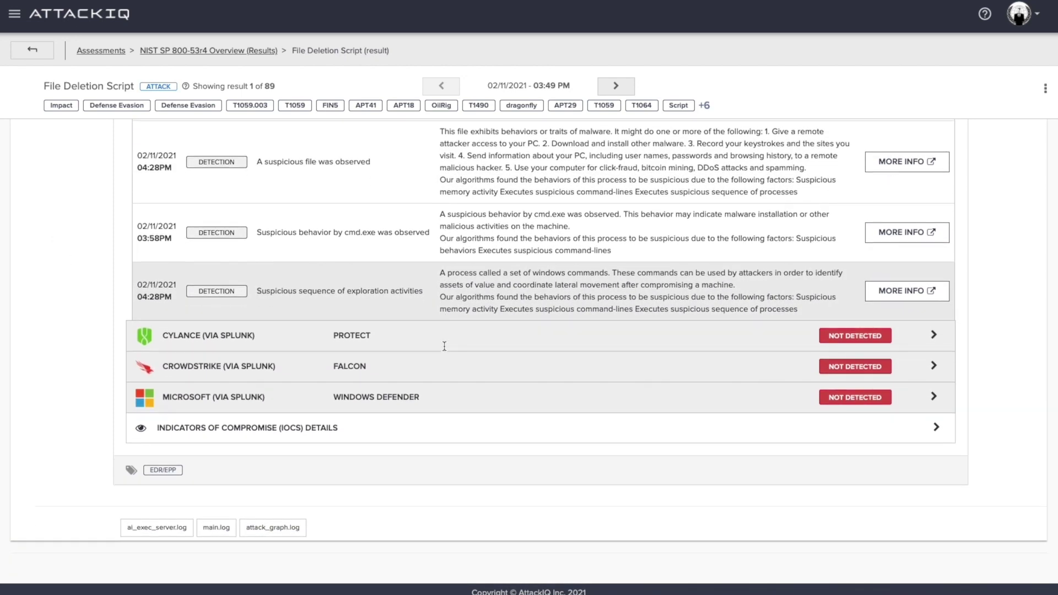
left_click(378, 428)
scroll(504, 401, "down", 3)
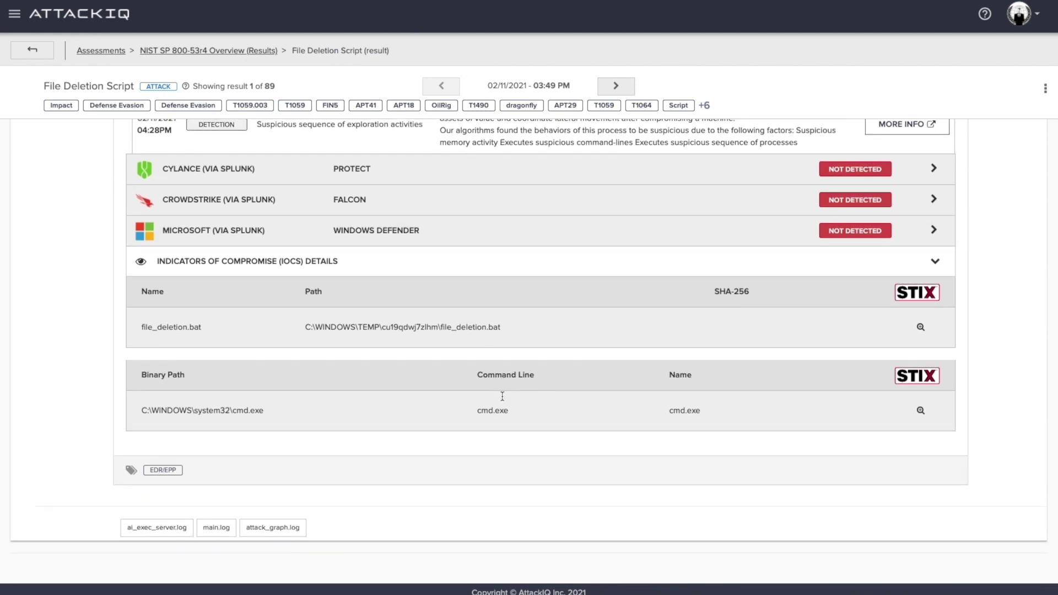
left_click(921, 327)
scroll(977, 415, "down", 3)
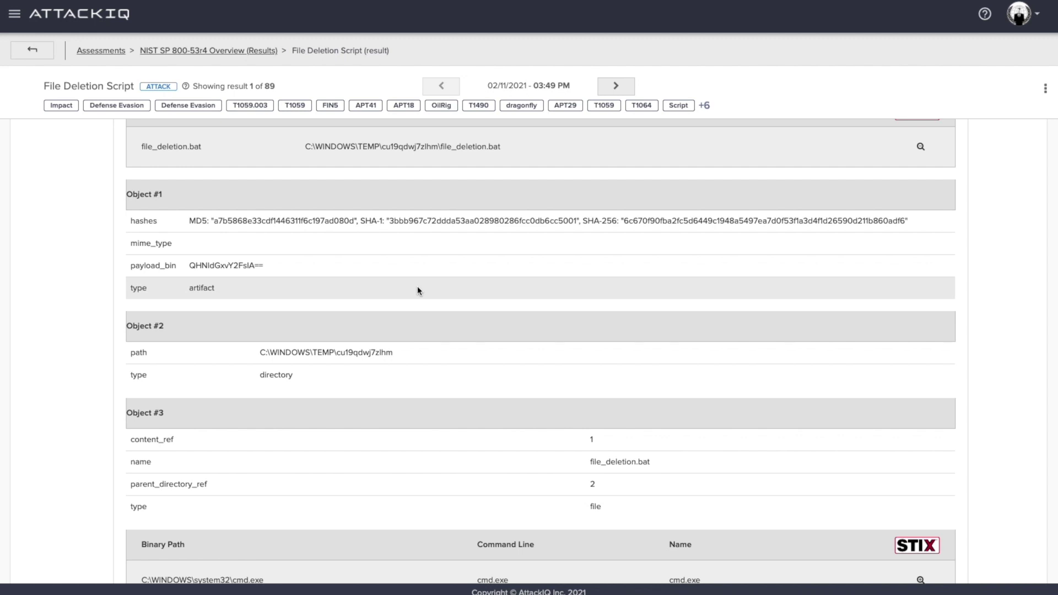
scroll(725, 364, "down", 2)
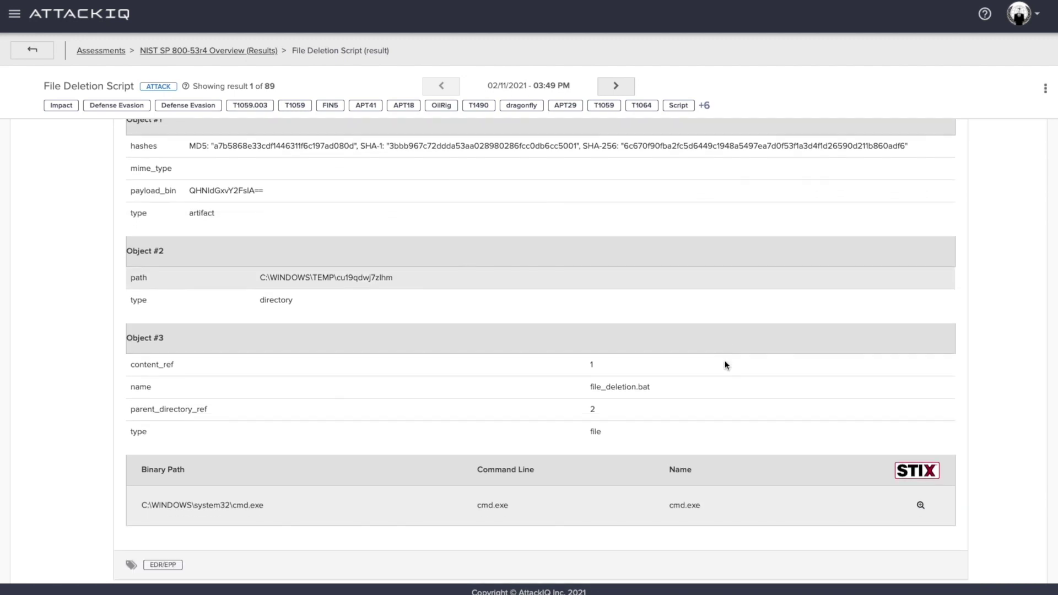
scroll(725, 365, "down", 2)
scroll(108, 444, "down", 1)
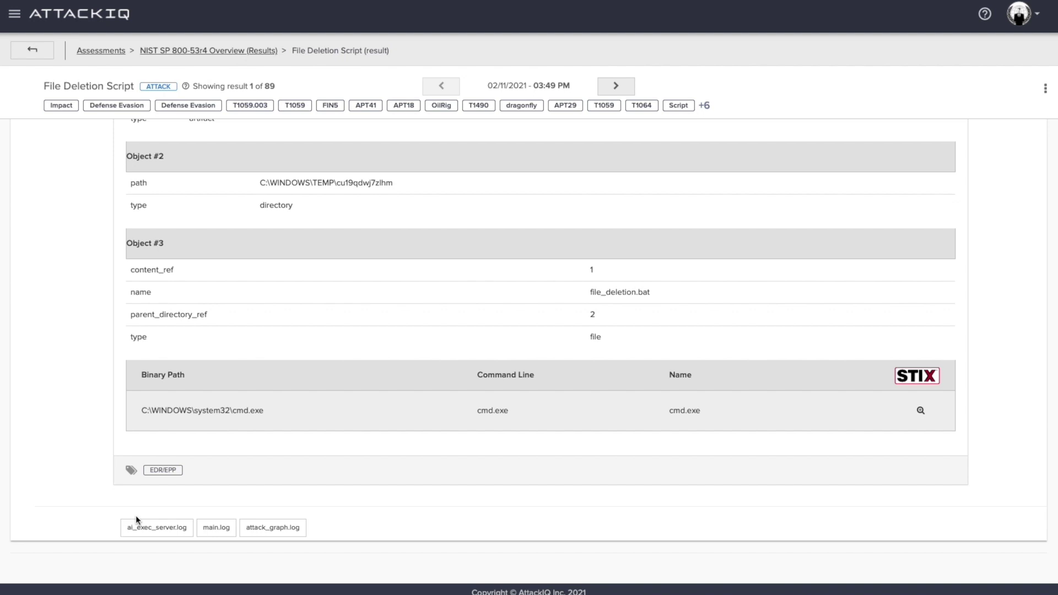
Step: Check the History drift results, then show the 02/11/2021 MITRE ATT&CK prevention heat map
left_click(174, 56)
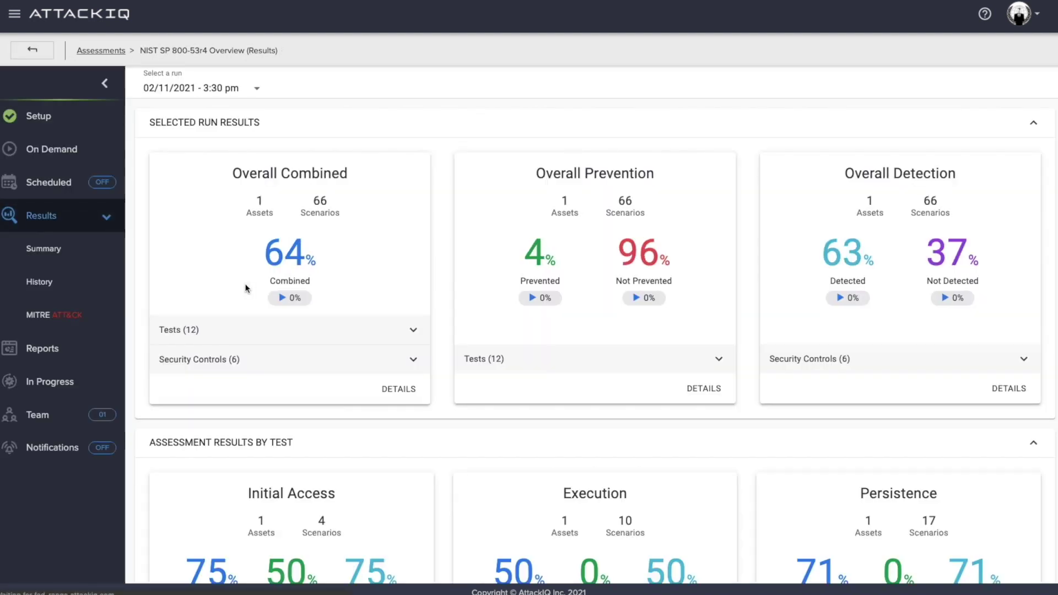
left_click(78, 284)
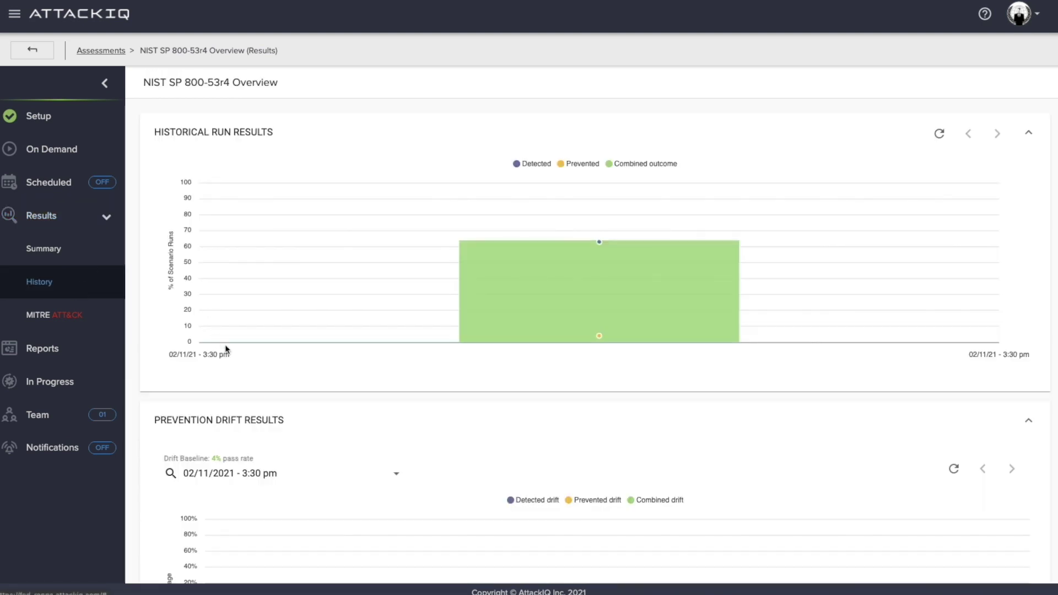
scroll(233, 353, "down", 3)
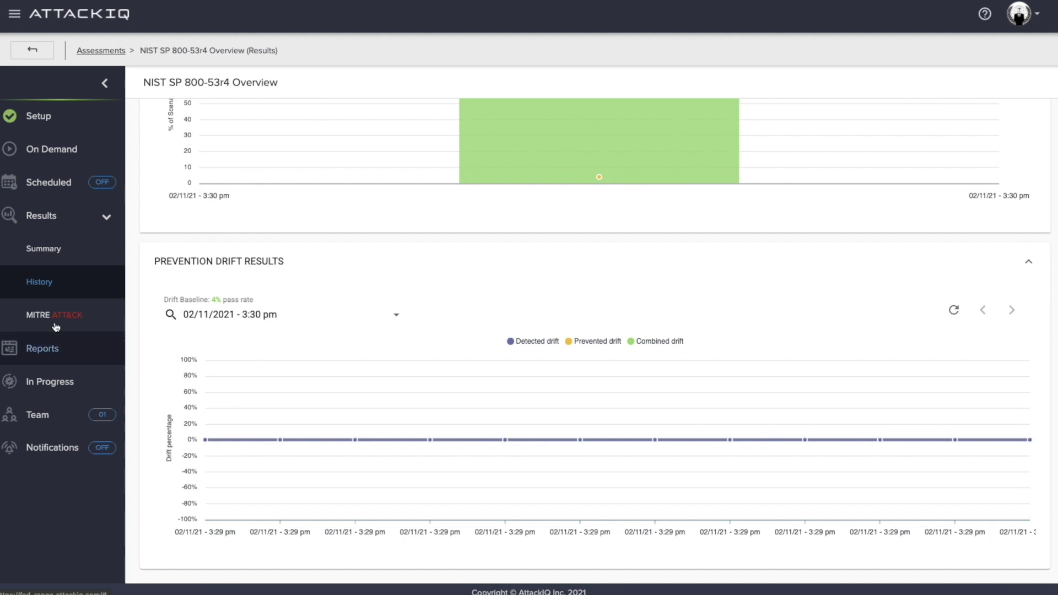
left_click(48, 316)
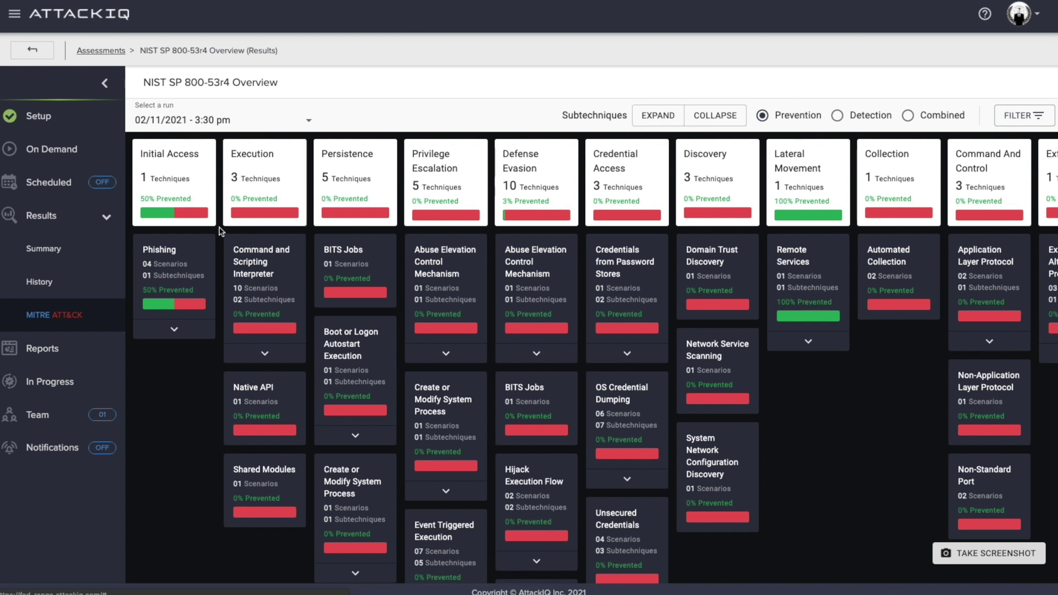
Step: Color the heat map by Combined results with subtechniques, save a screenshot, then open Reports
mouse_move(191, 216)
scroll(872, 385, "right", 5)
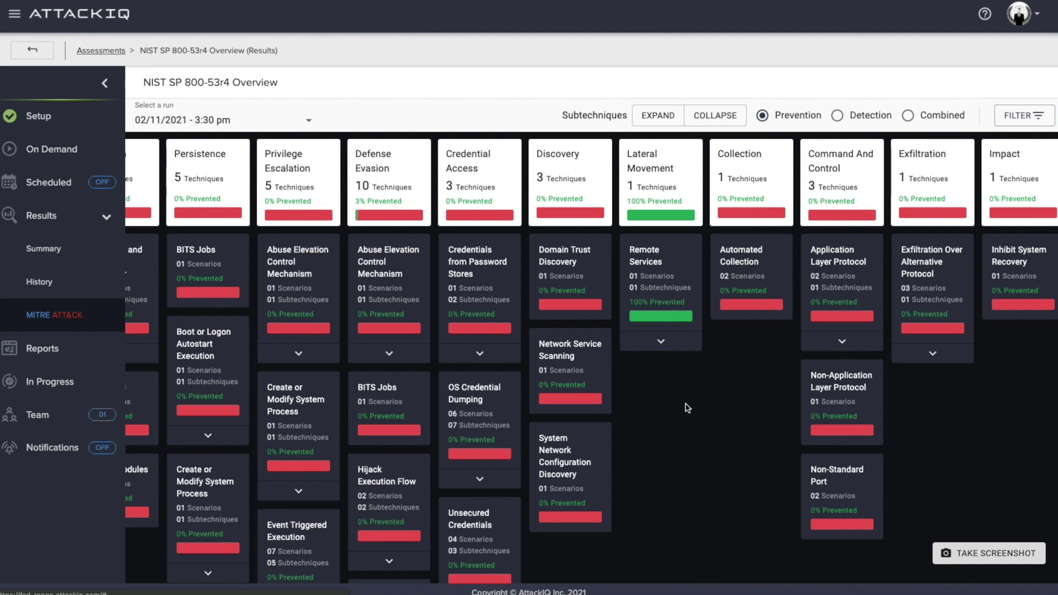
scroll(687, 407, "left", 5)
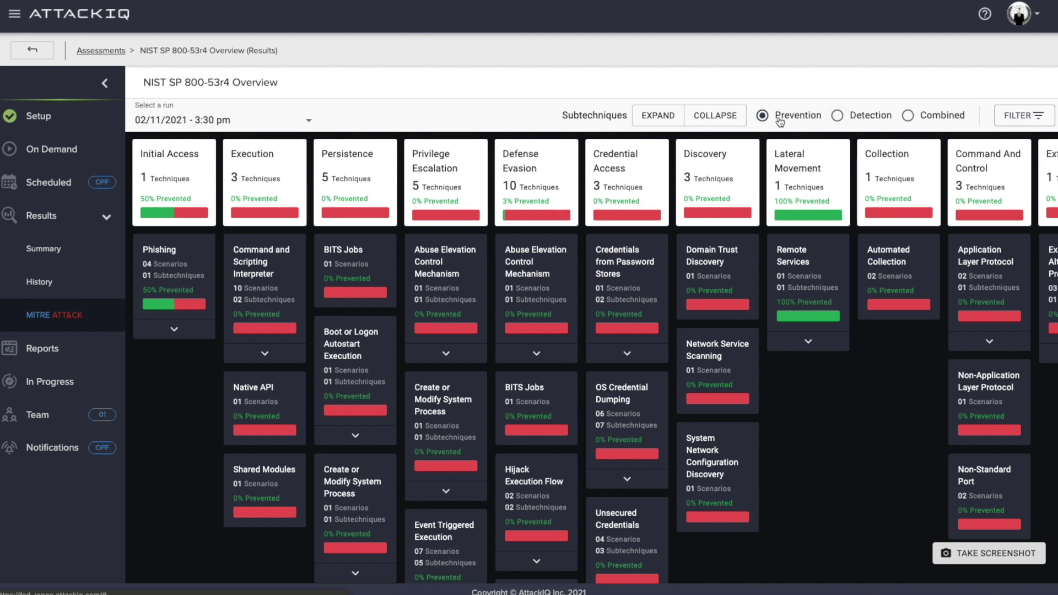
left_click(837, 116)
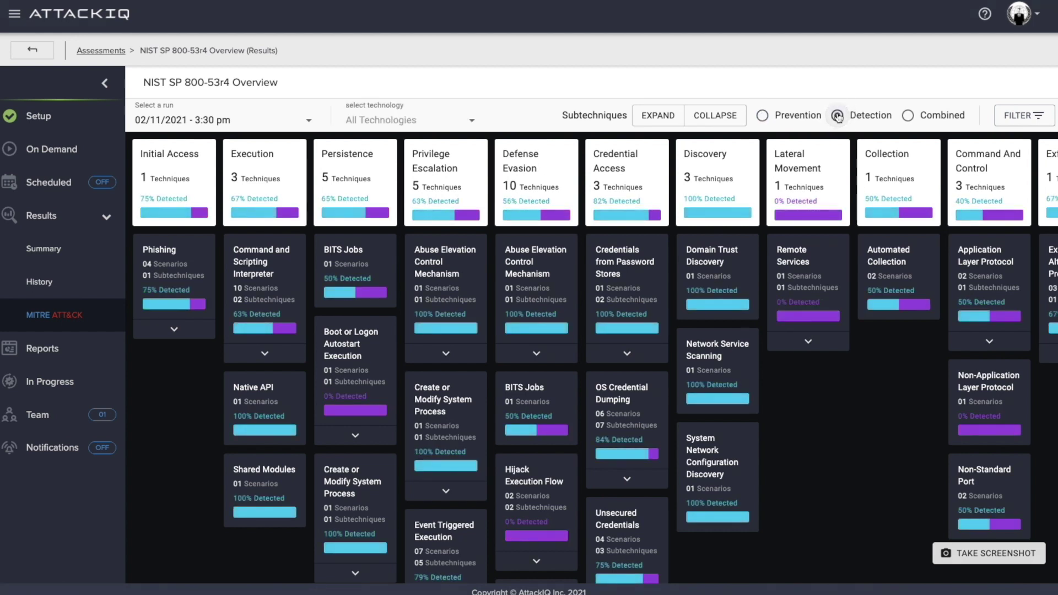
left_click(908, 116)
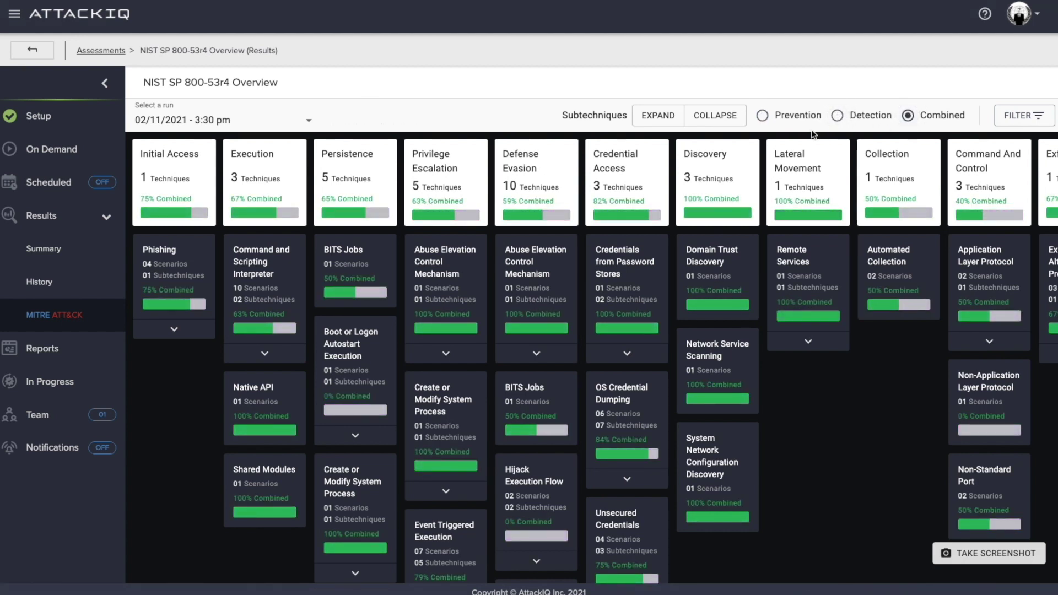
left_click(675, 122)
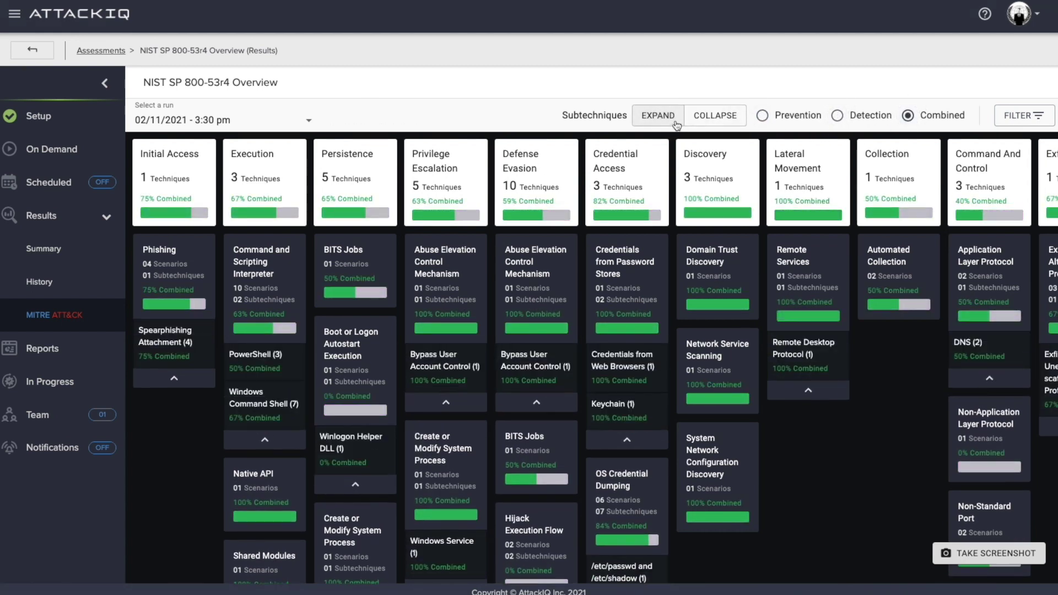
left_click(947, 553)
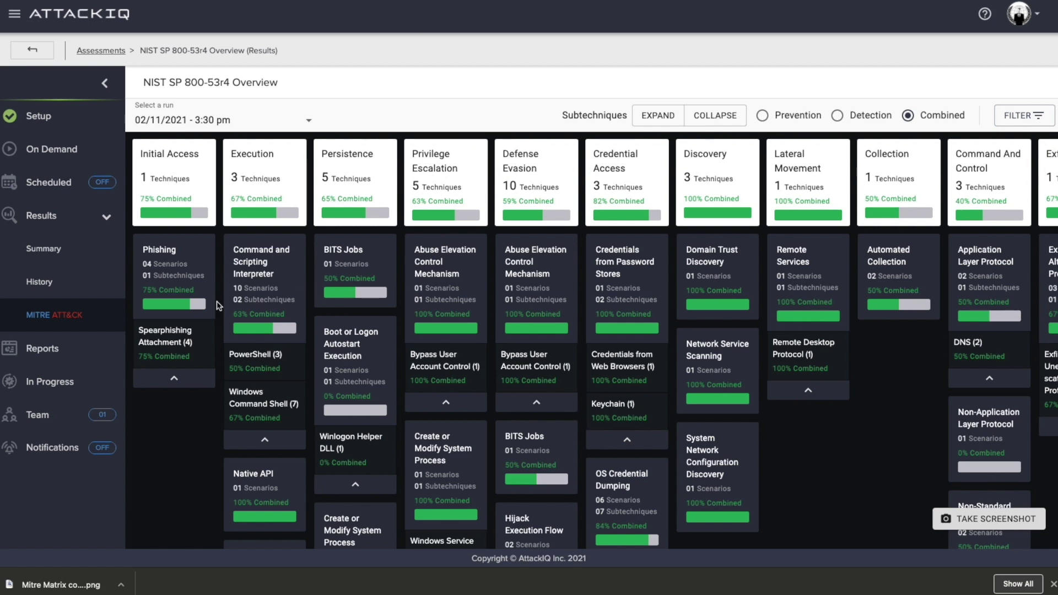
left_click(68, 355)
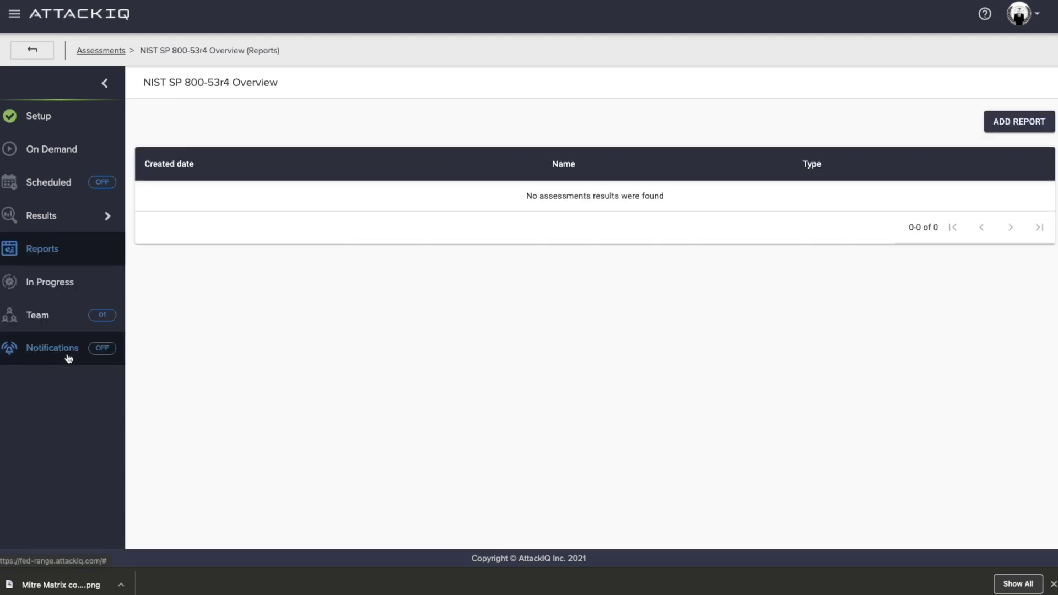
Step: Add a Security Assessment Summary Report named 'Test' for the 02/11/2021 run and view it
left_click(984, 124)
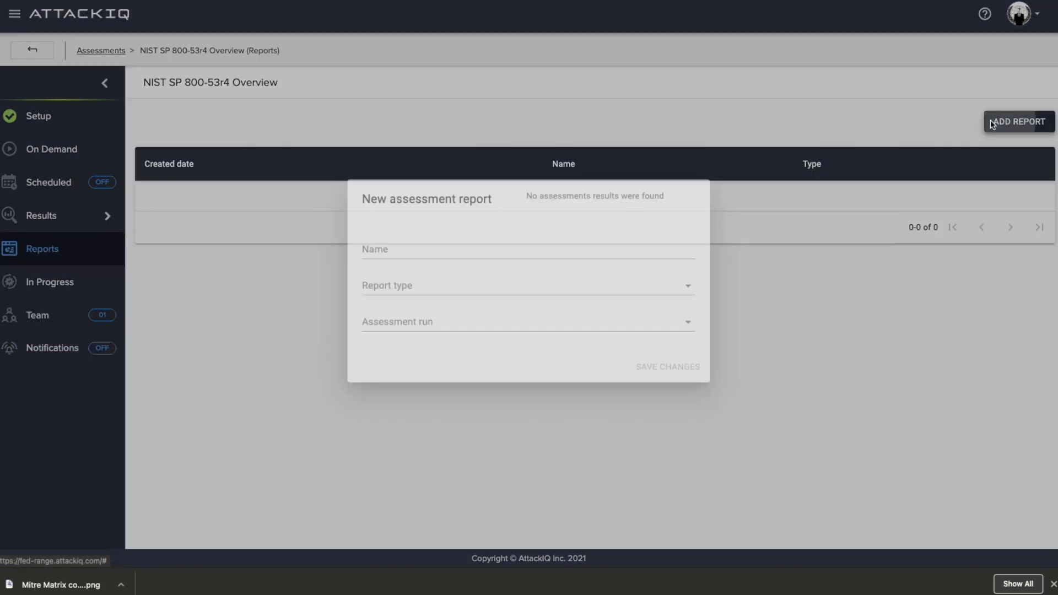
left_click(456, 250)
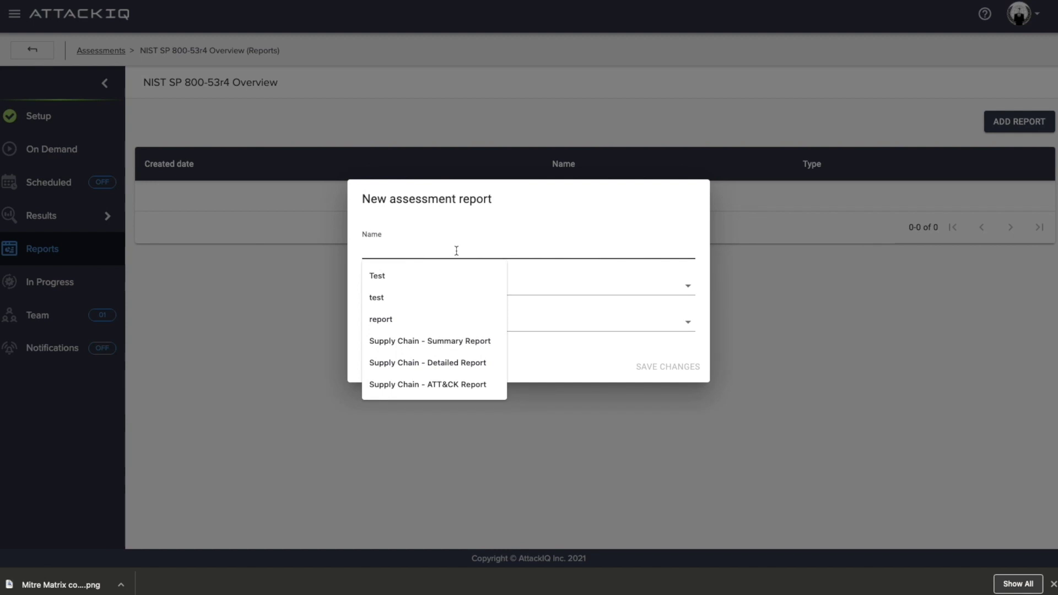
type("Test")
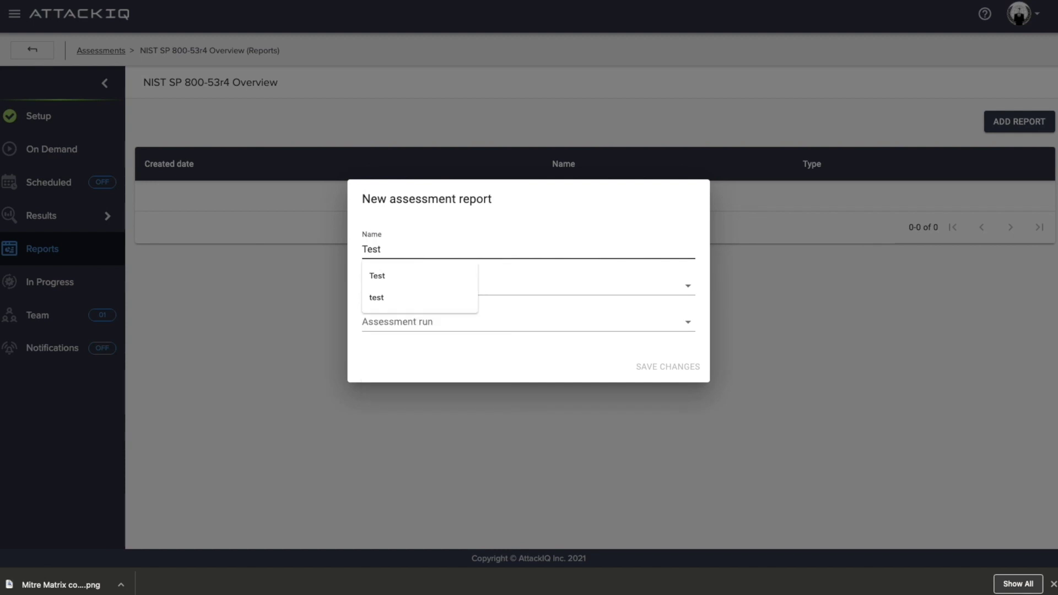
left_click(521, 285)
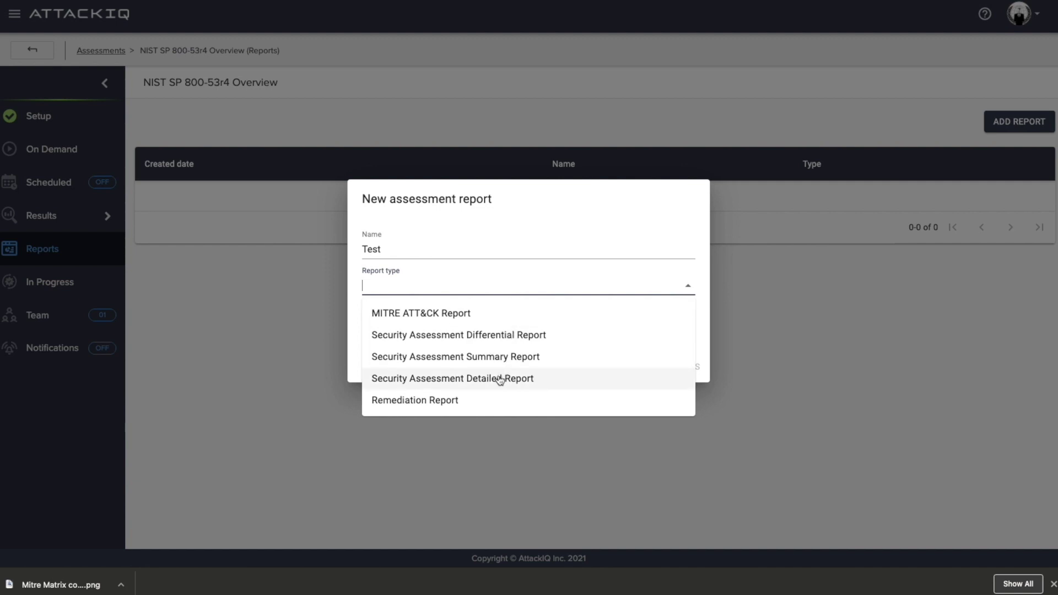
left_click(501, 357)
left_click(497, 319)
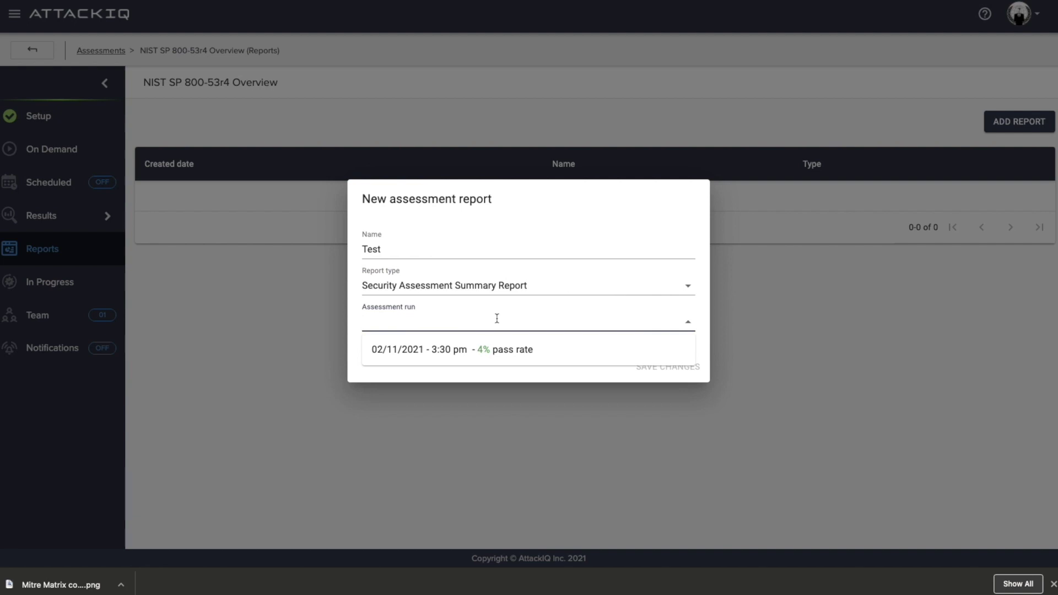
left_click(475, 352)
left_click(661, 386)
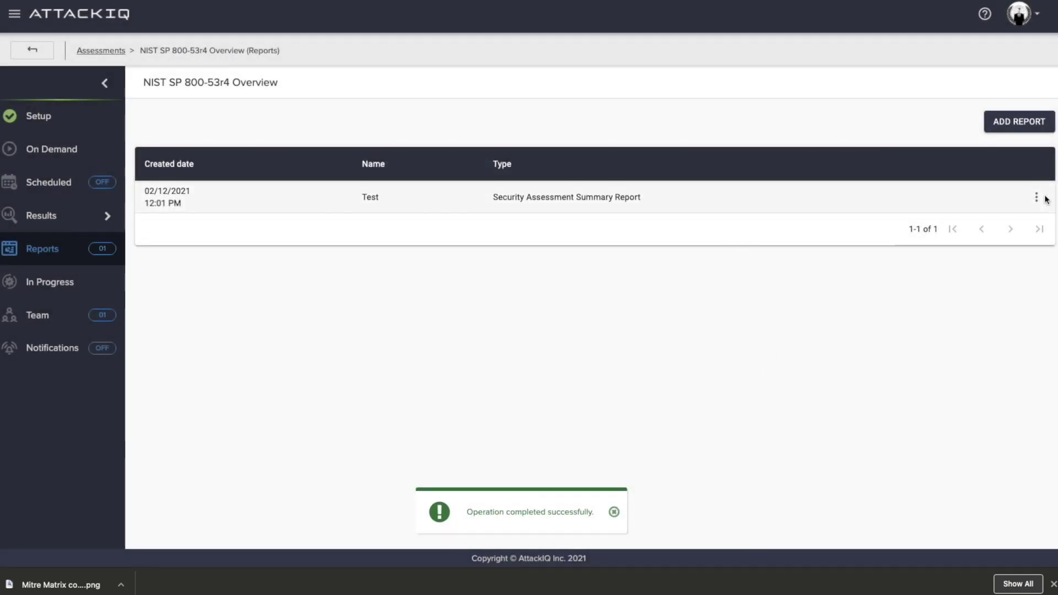
left_click(1035, 198)
left_click(1019, 203)
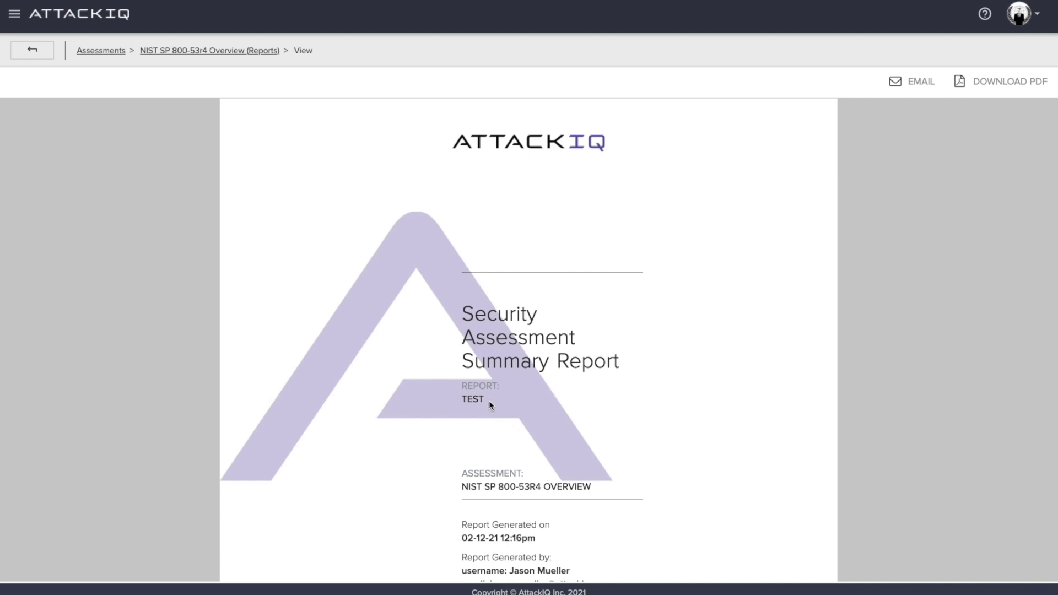
scroll(556, 416, "down", 1)
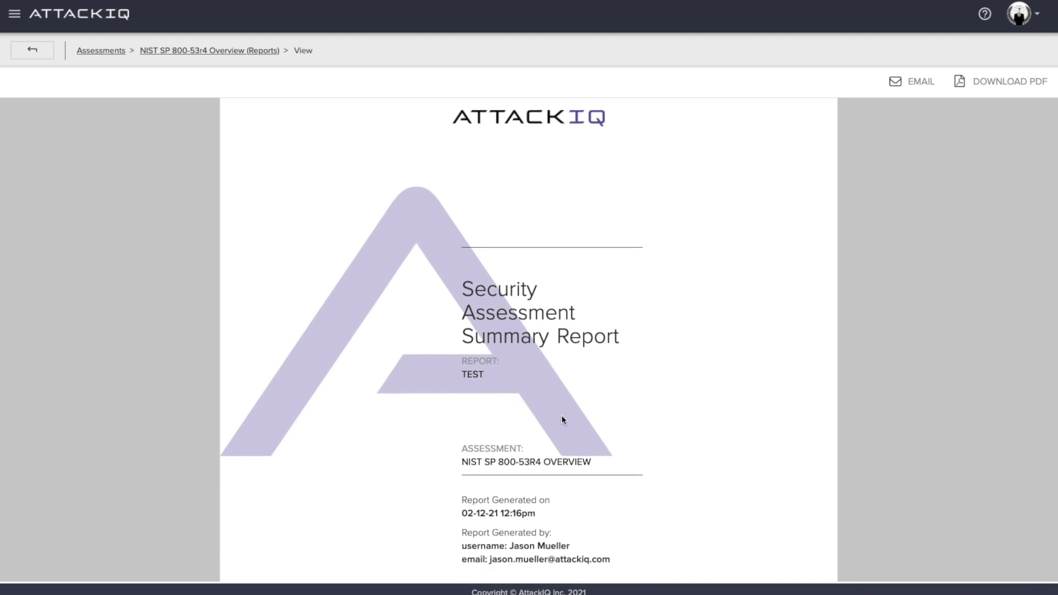
scroll(562, 419, "down", 1)
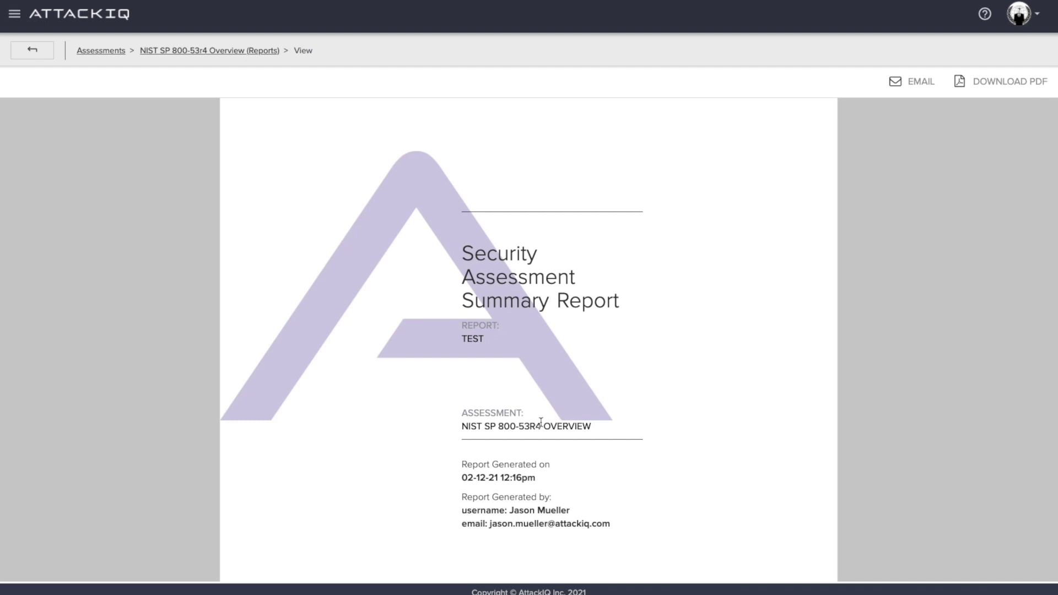
scroll(540, 422, "down", 4)
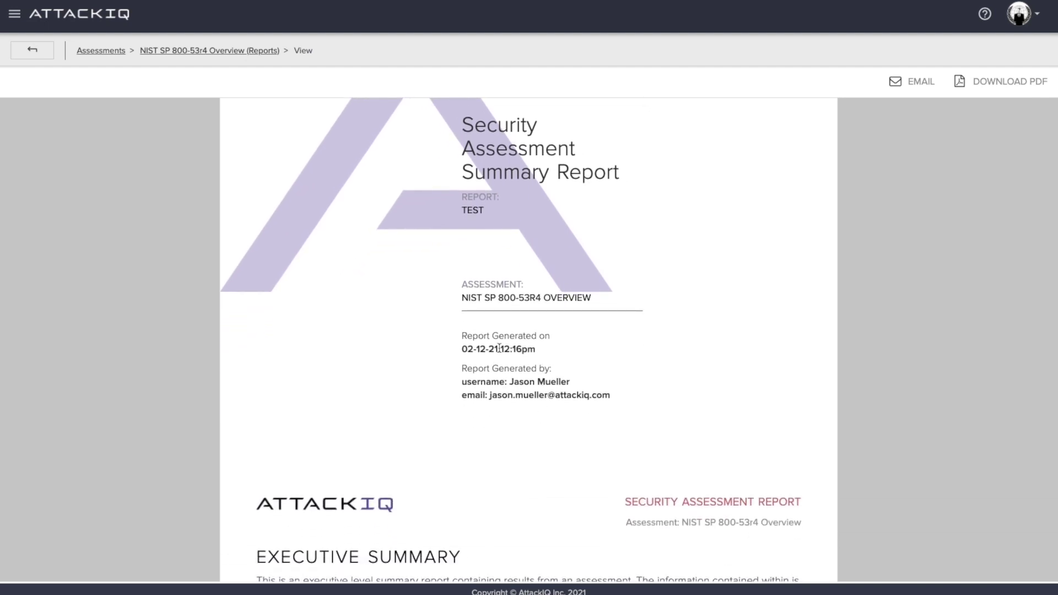
scroll(557, 418, "down", 4)
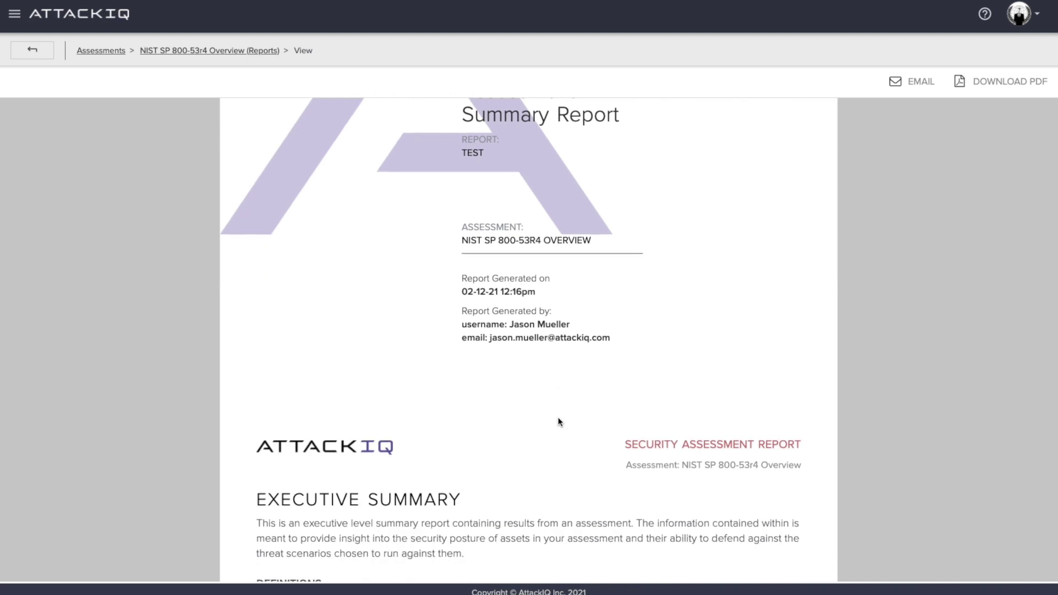
scroll(558, 418, "down", 4)
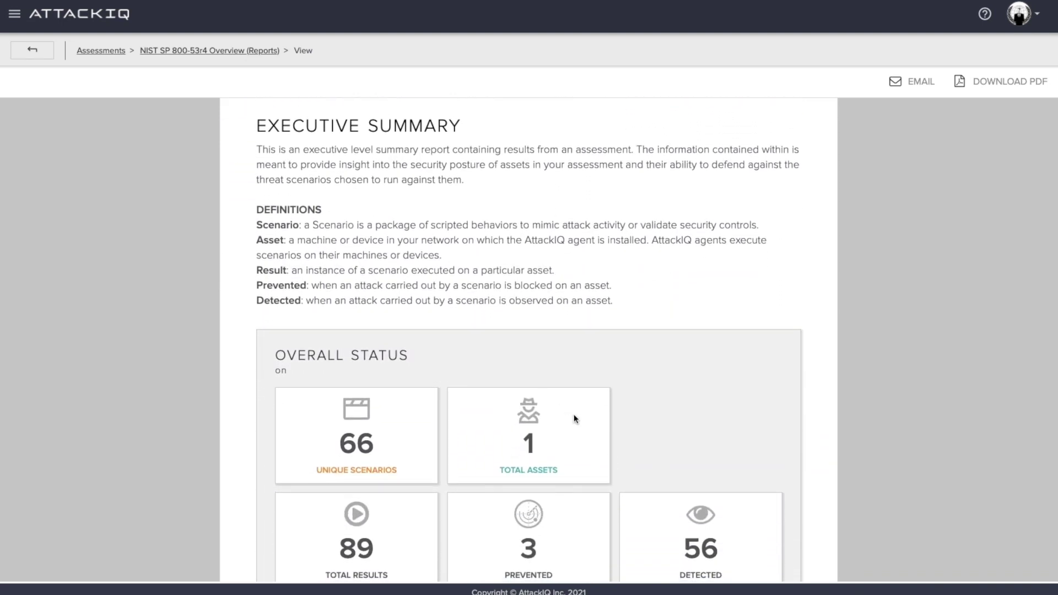
scroll(697, 420, "down", 1)
scroll(696, 420, "down", 1)
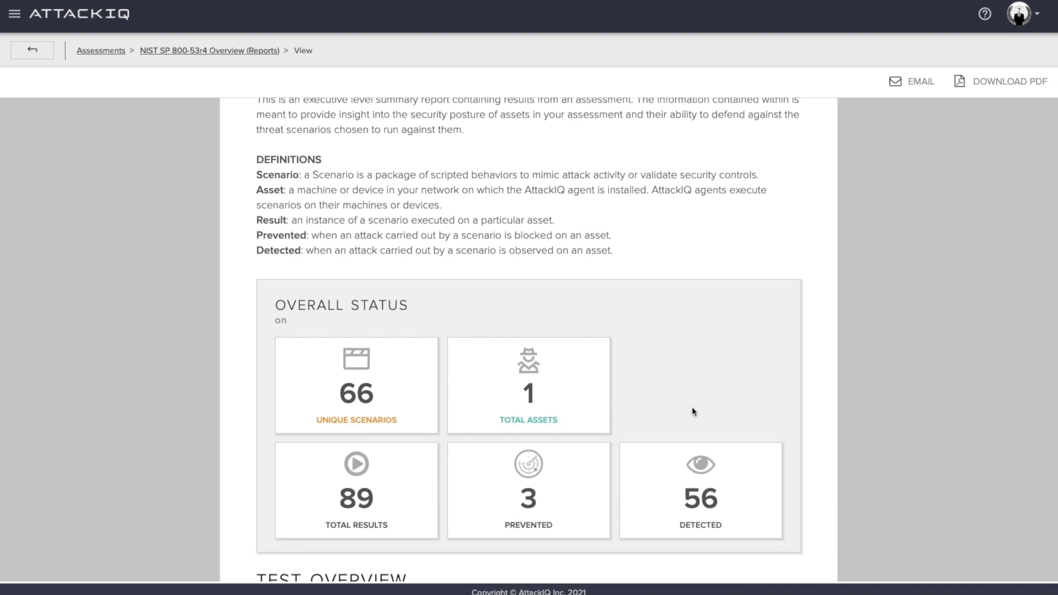
scroll(693, 412, "down", 4)
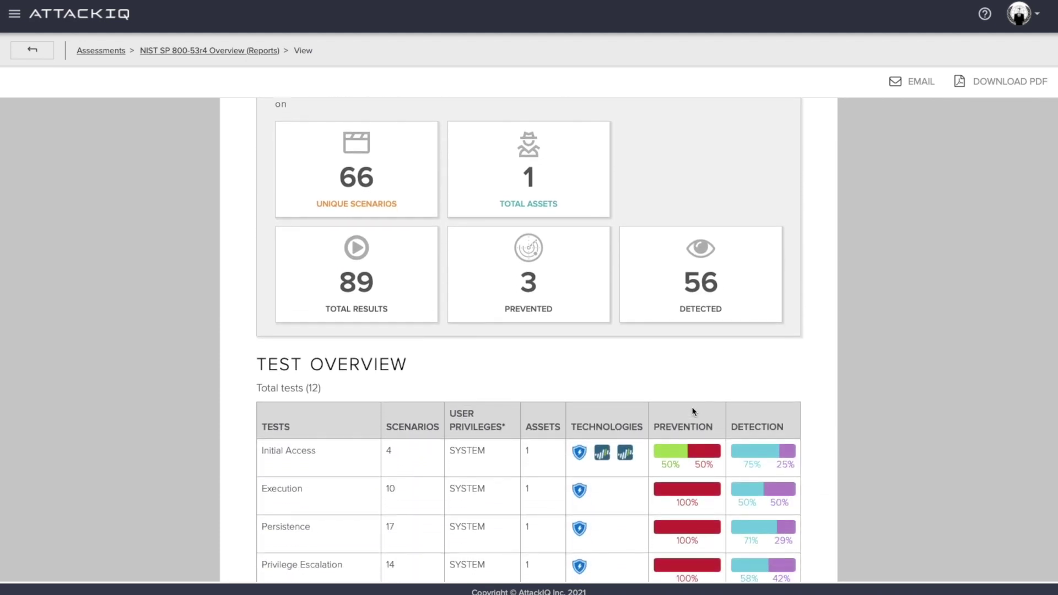
scroll(693, 411, "down", 1)
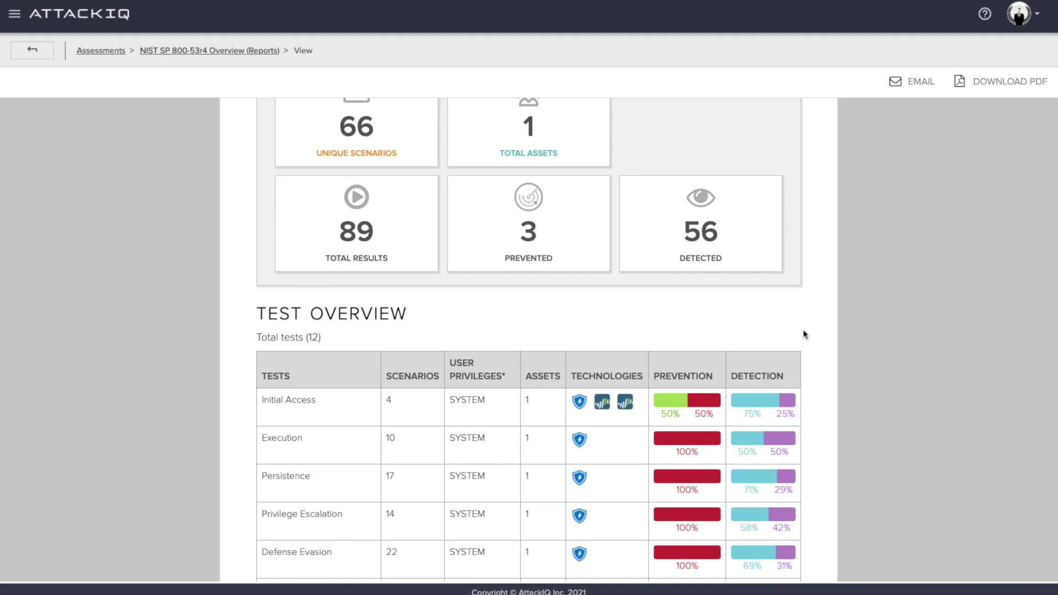
scroll(802, 336, "down", 5)
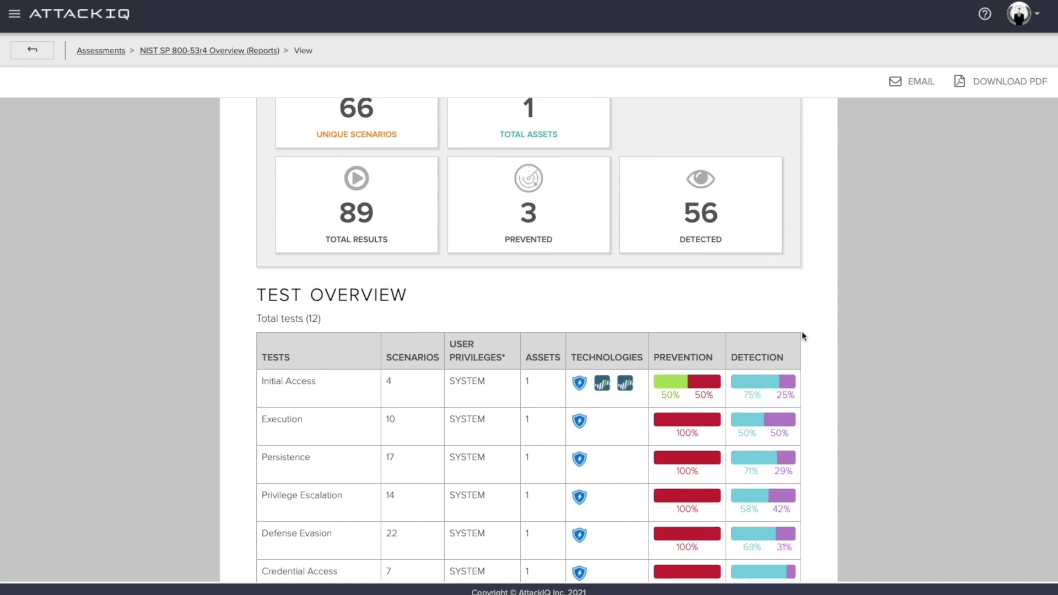
scroll(802, 336, "down", 7)
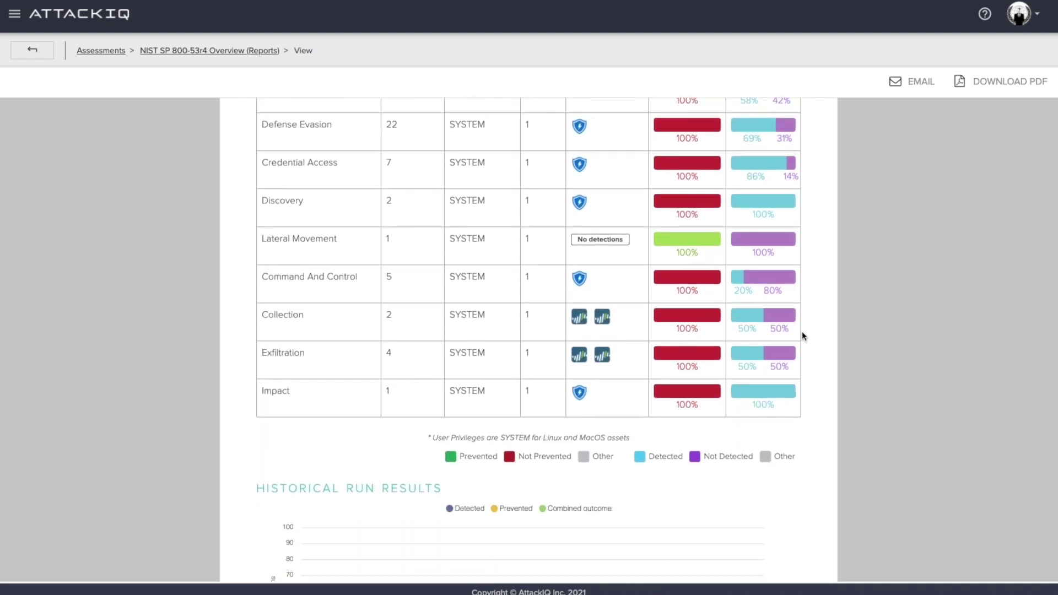
scroll(802, 336, "down", 4)
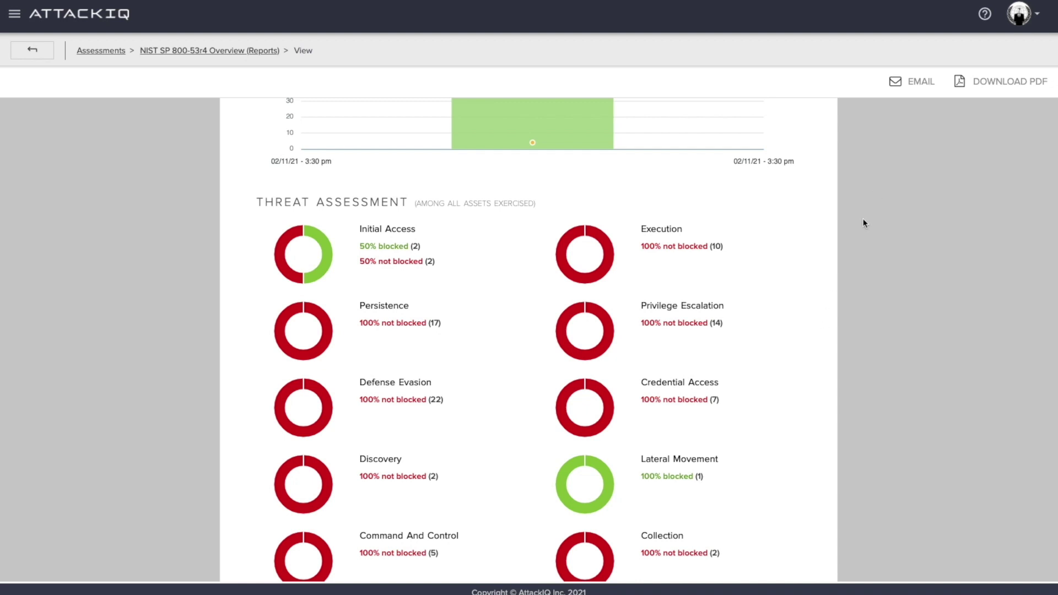
left_click(914, 81)
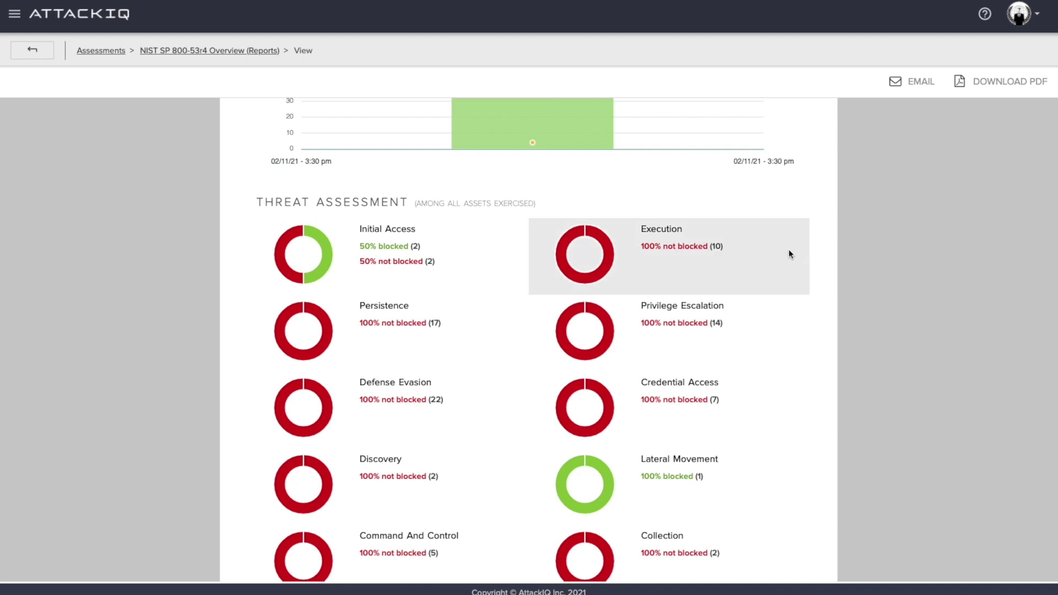
scroll(788, 249, "up", 5)
scroll(789, 251, "up", 10)
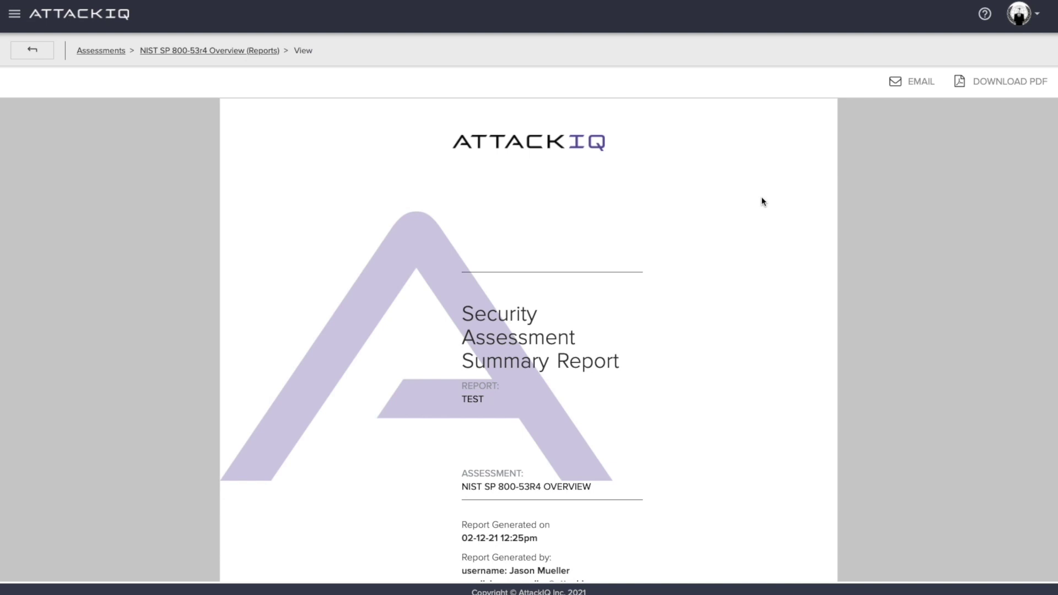
Step: Go from the Reports view to the NIST SP 800-53r4 Overview Notifications page
left_click(262, 51)
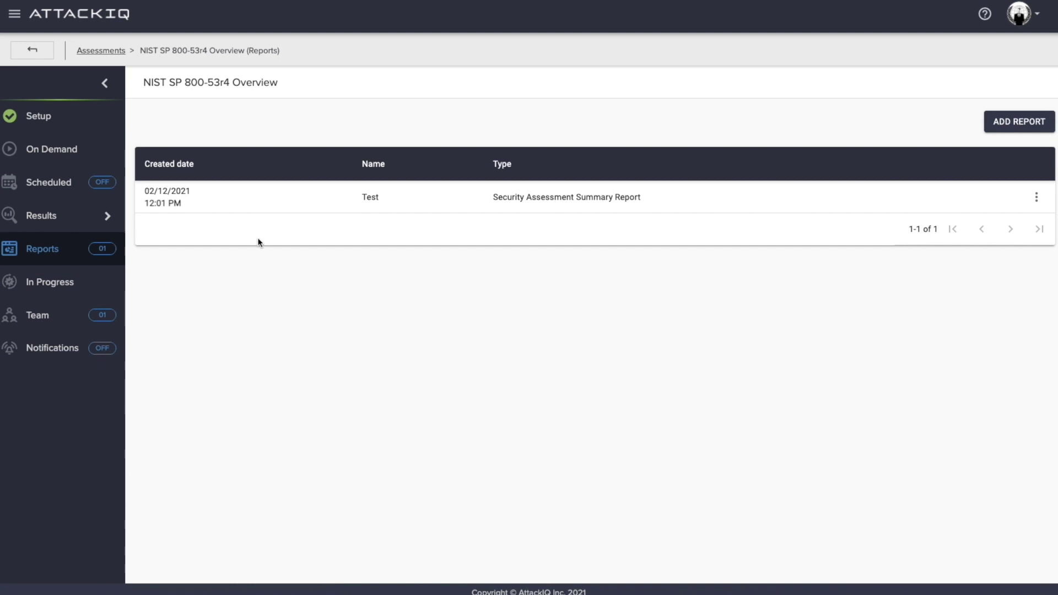
left_click(62, 351)
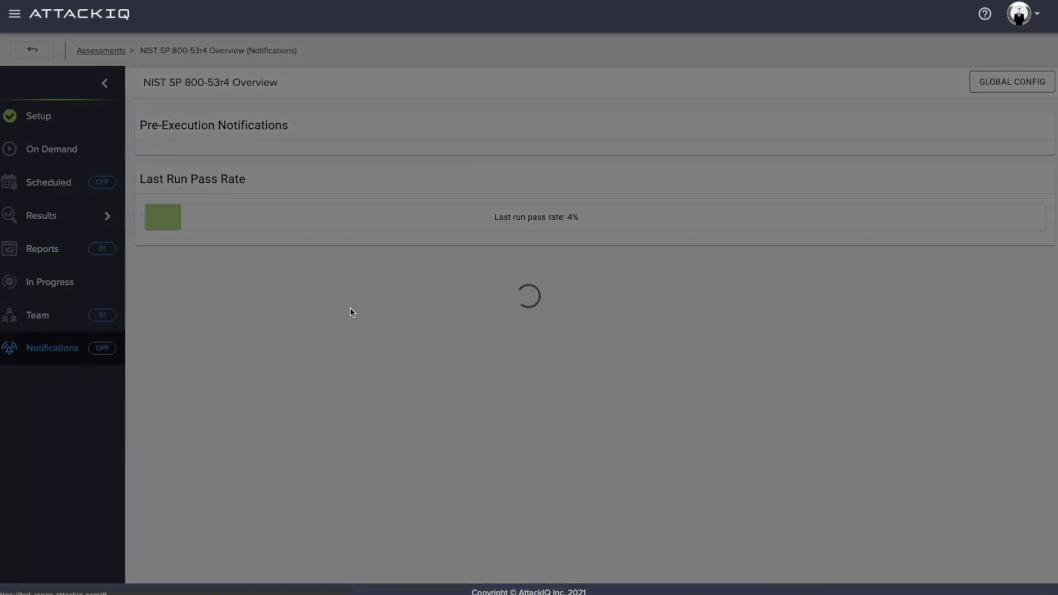